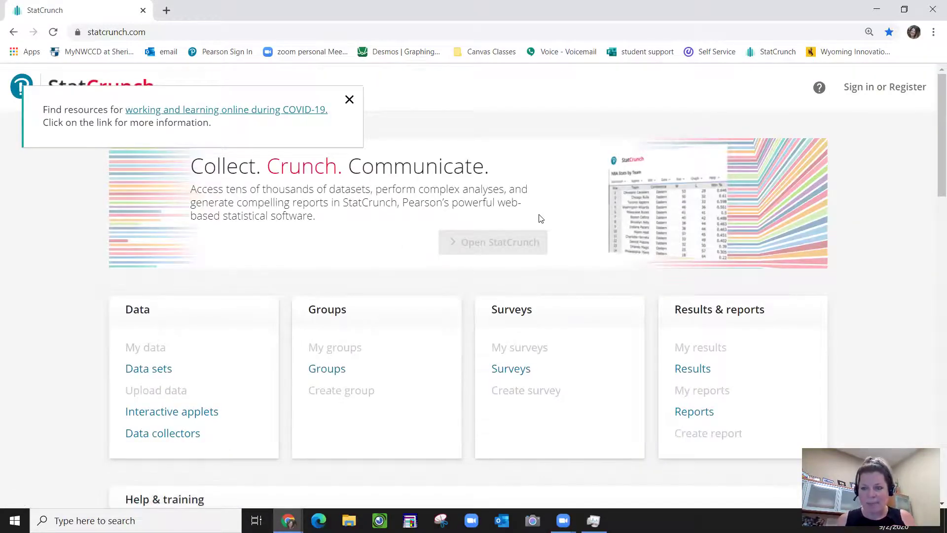
Sign in to the Pearson account with the saved credentials and open a blank StatCrunch data table
left_click(883, 87)
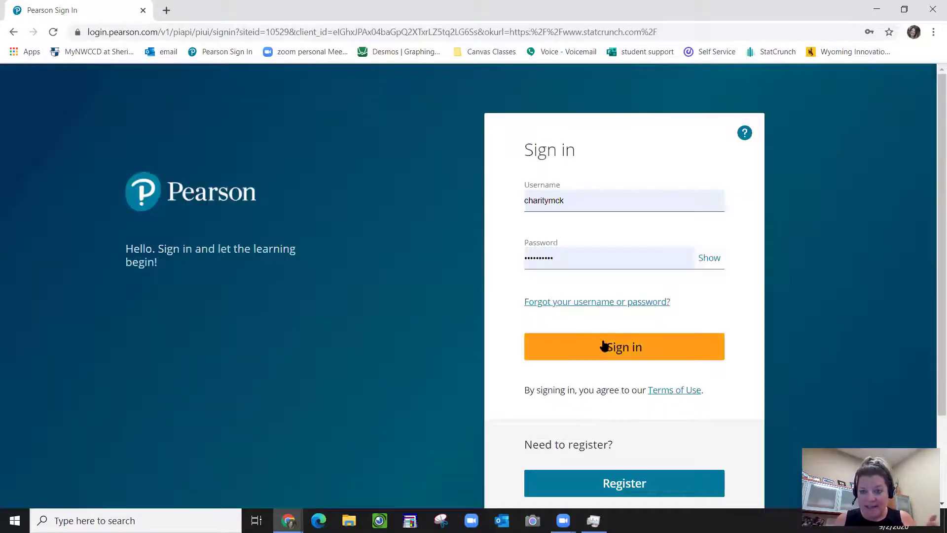
left_click(603, 345)
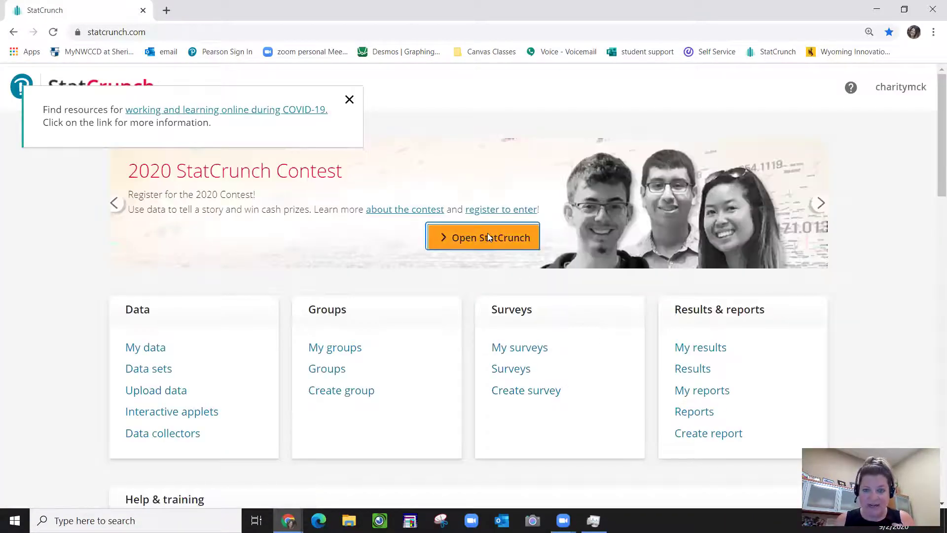
left_click(489, 237)
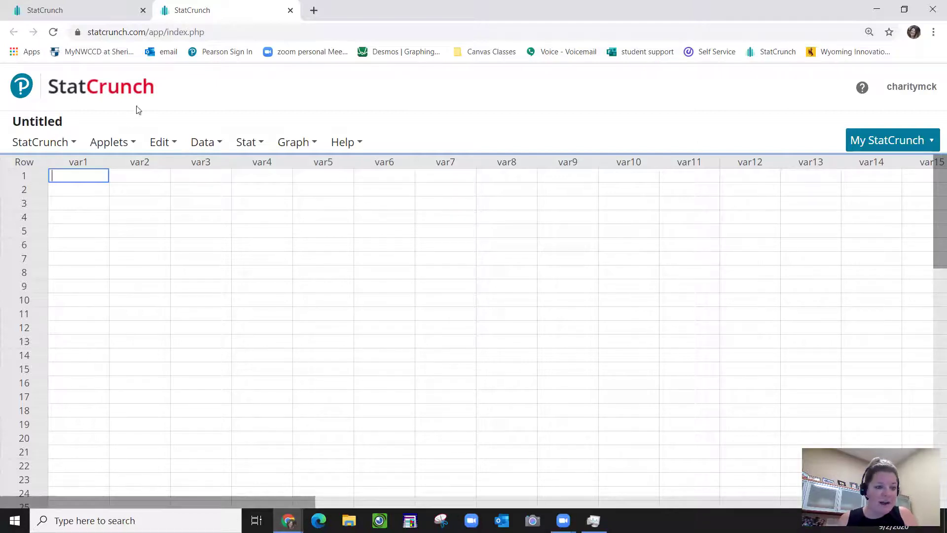
Rename the first two columns of the data table as "shoe length" and "Height"
left_click(75, 163)
type("sh")
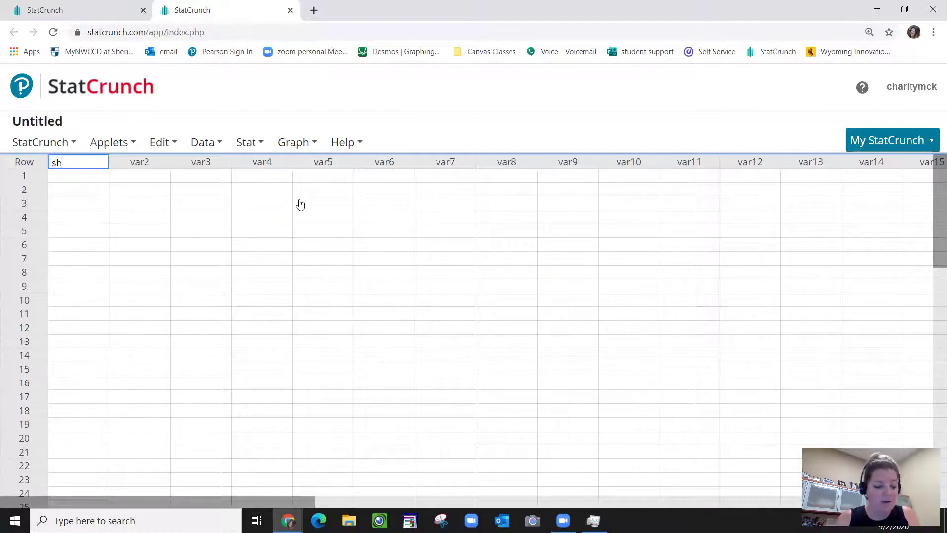
type("oe siz")
key("BackSpace")
key("BackSpace")
key("BackSpace")
key("BackSpace")
type("length")
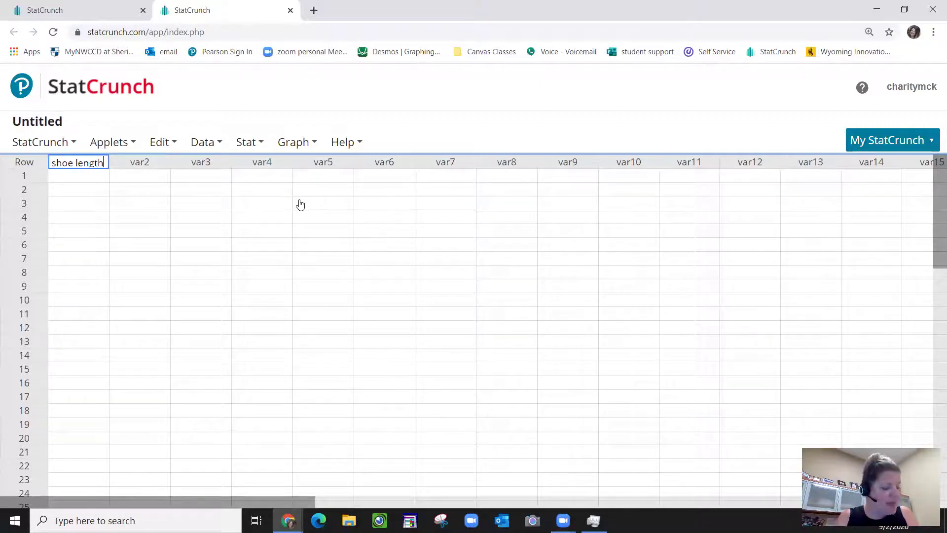
left_click(153, 168)
type("Height")
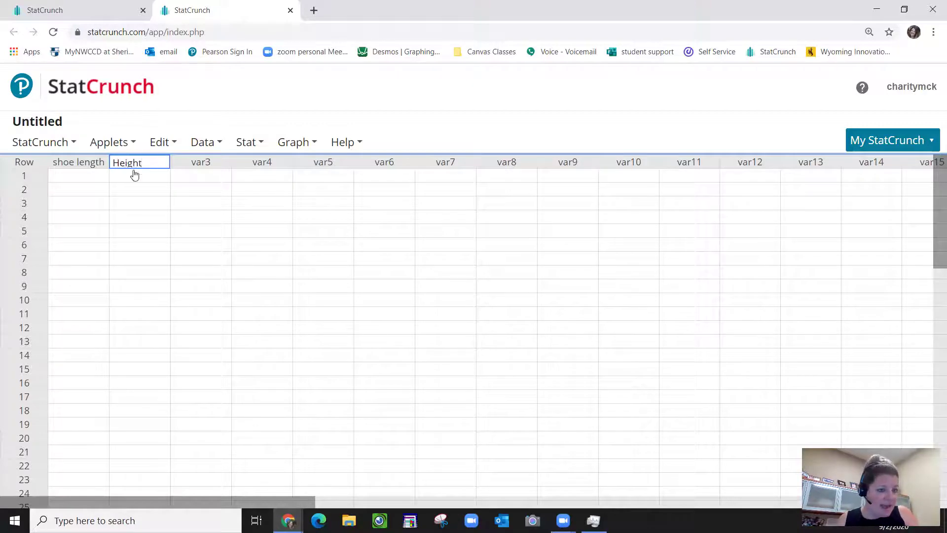
Enter shoe length 29.7 and height 175.3 in row 1, and 29.7 and 177.8 in row 2
left_click(96, 176)
type("29.7")
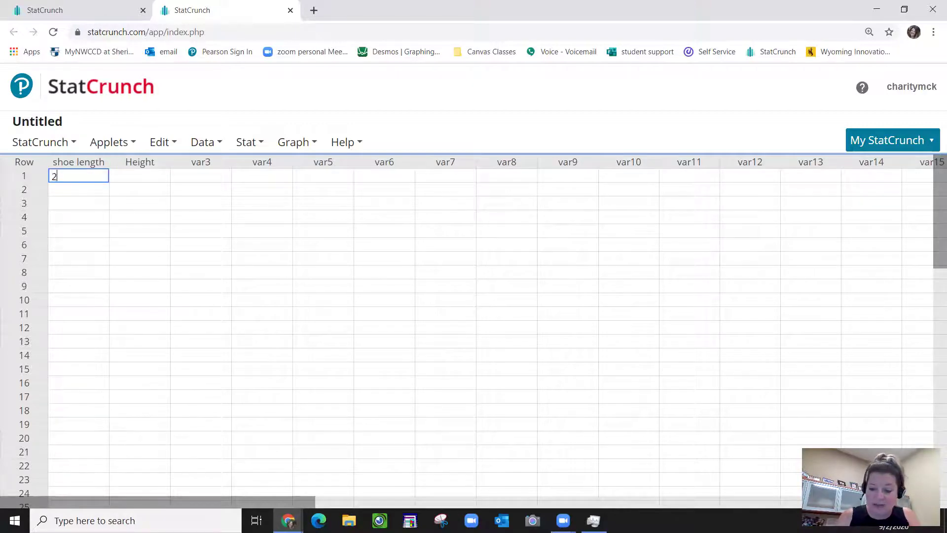
key("Tab")
type("175.3")
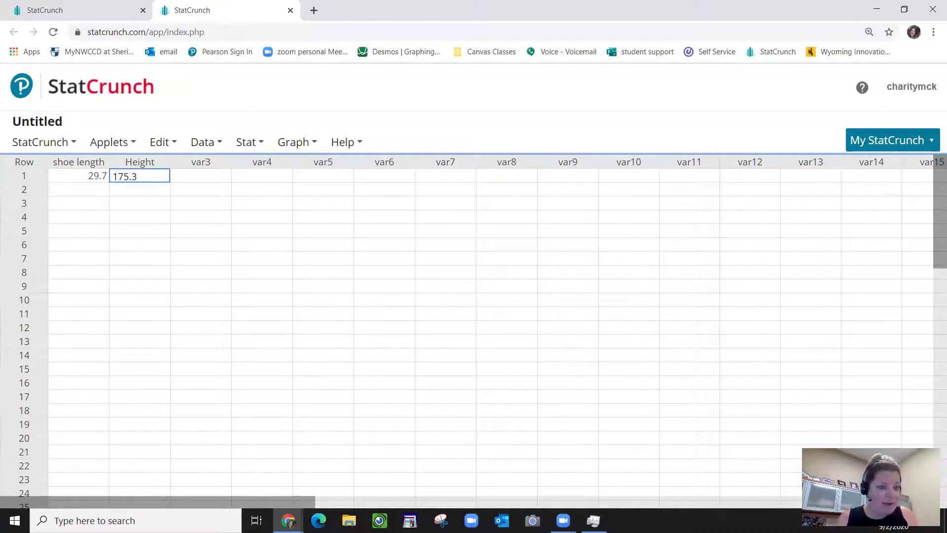
left_click(92, 192)
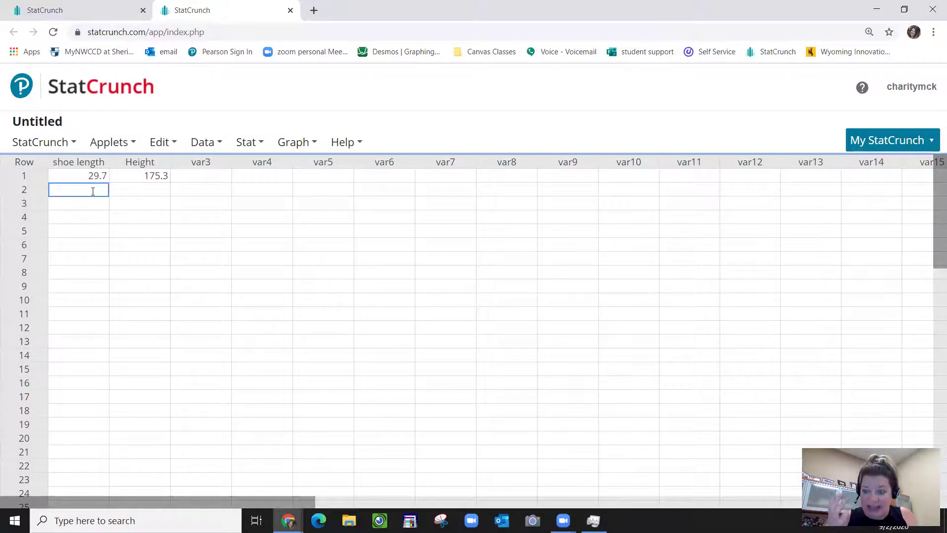
type("29.7")
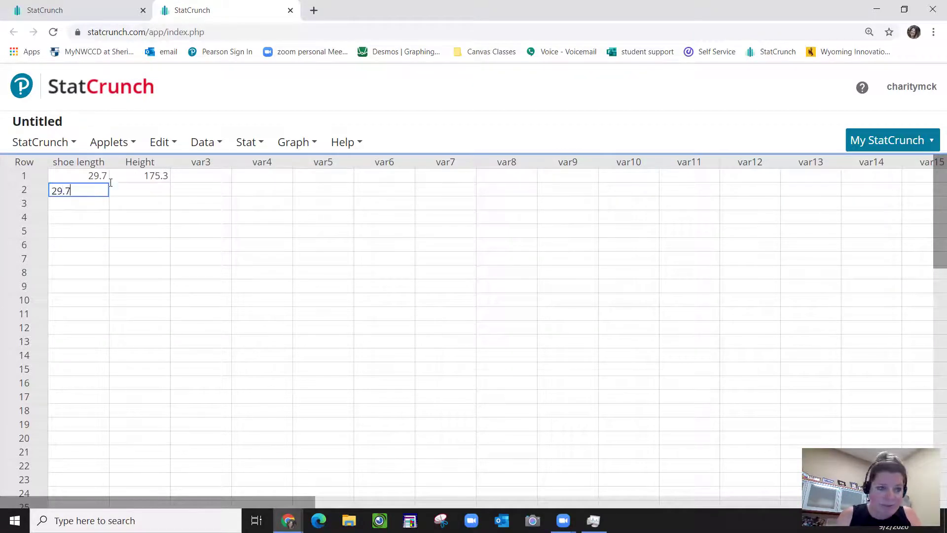
left_click(111, 183)
type("177.8")
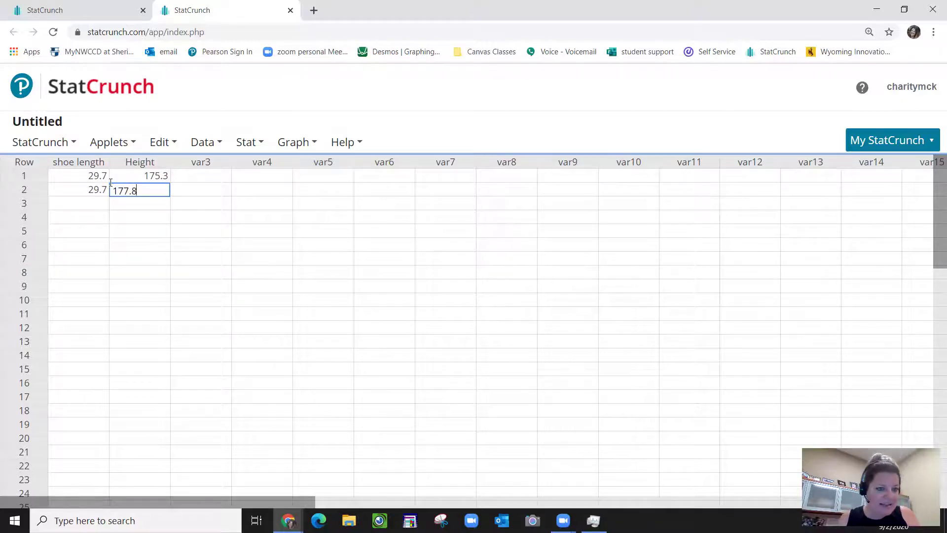
Enter shoe length 31.4 and height 185.4 in row 3 of the data table
left_click(79, 204)
type("31.4")
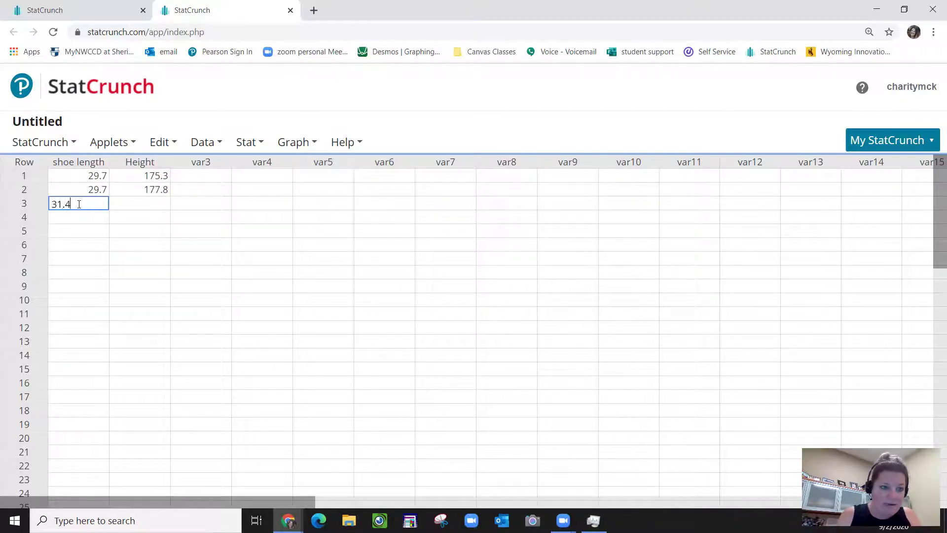
key("Tab")
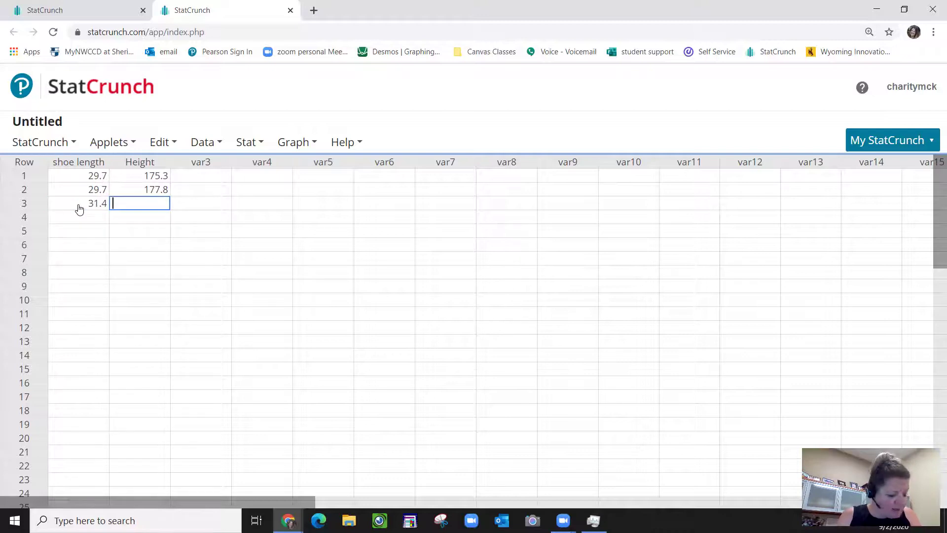
type("185.4")
Fill in row 4 of the data table with shoe length 31.8 and height 175.3
left_click(72, 217)
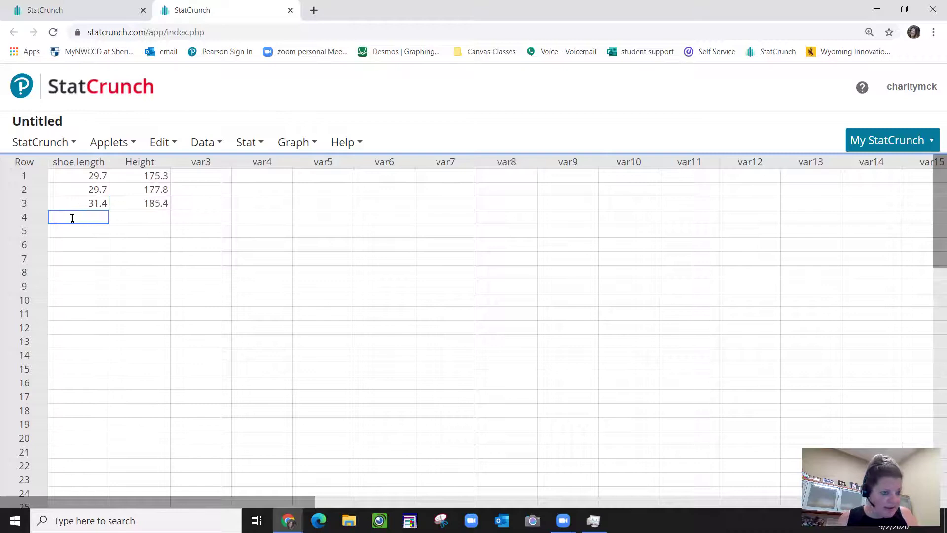
type("311.8")
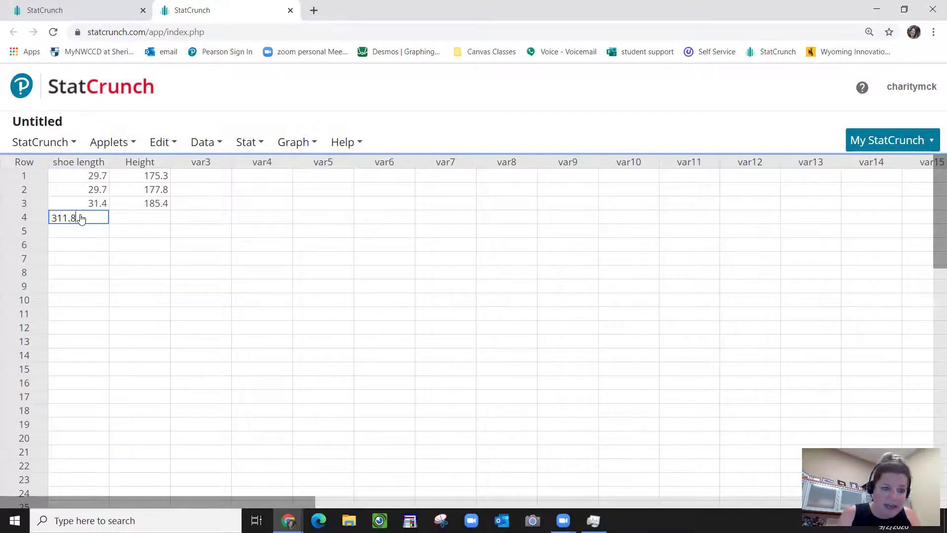
key("Tab")
type("175.3")
left_click(78, 235)
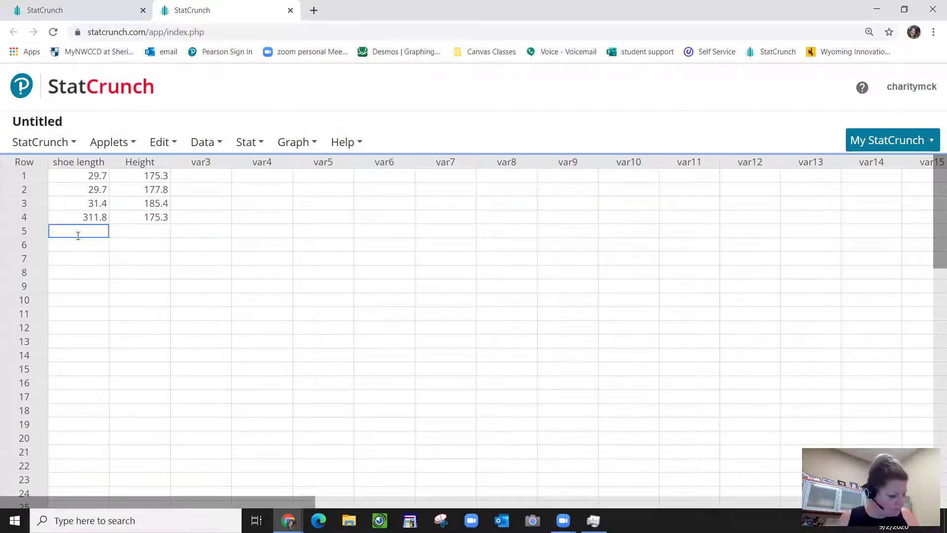
left_click(92, 211)
type("31.8")
Enter shoe length 27.6 and height 172.7 in row 5 of the data table
left_click(95, 233)
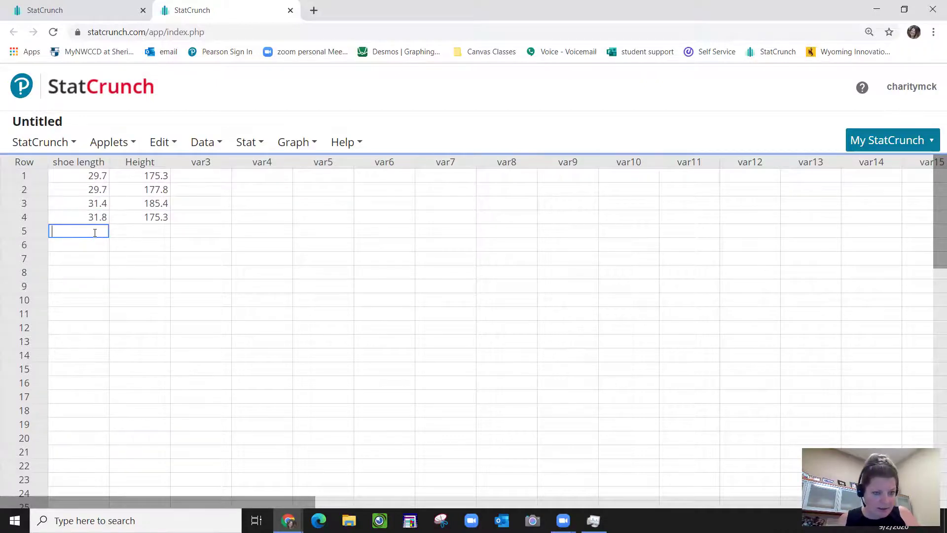
type("27.6")
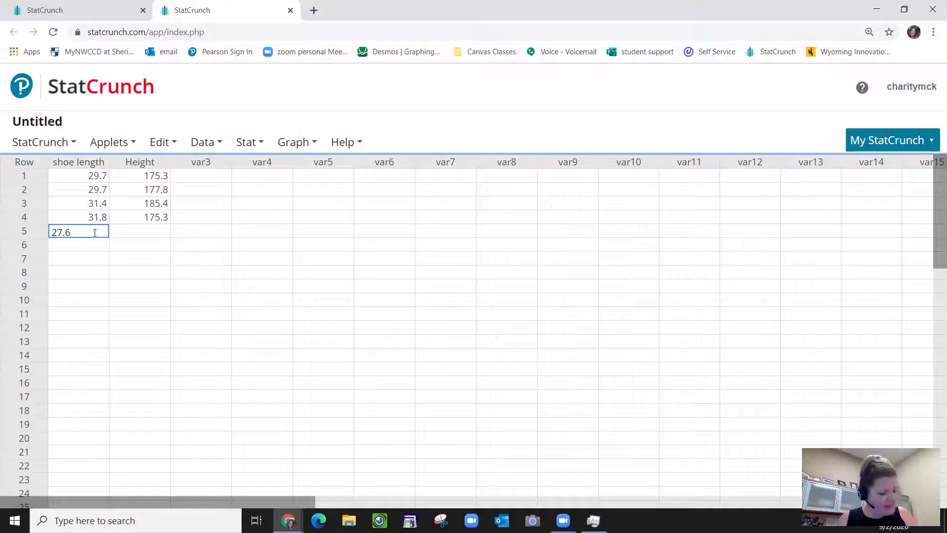
left_click(157, 226)
type("172")
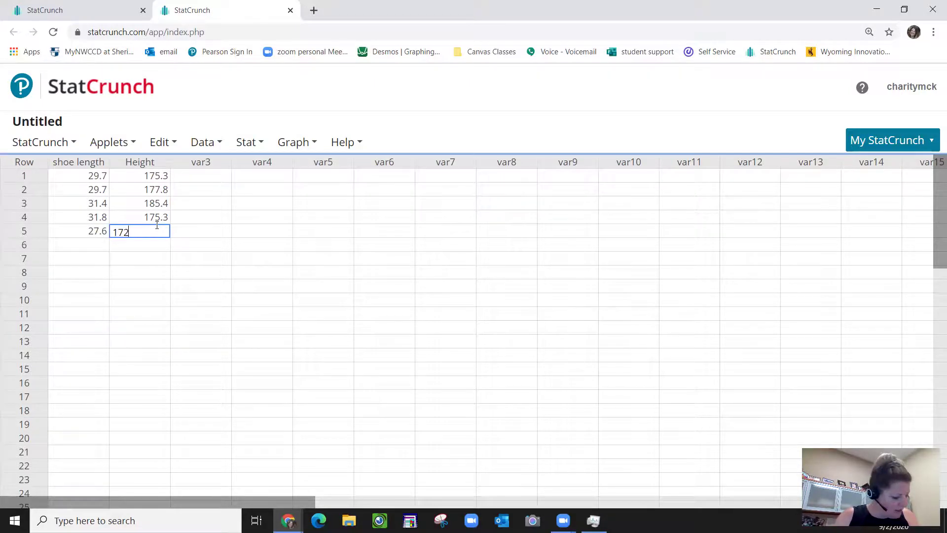
type(".7")
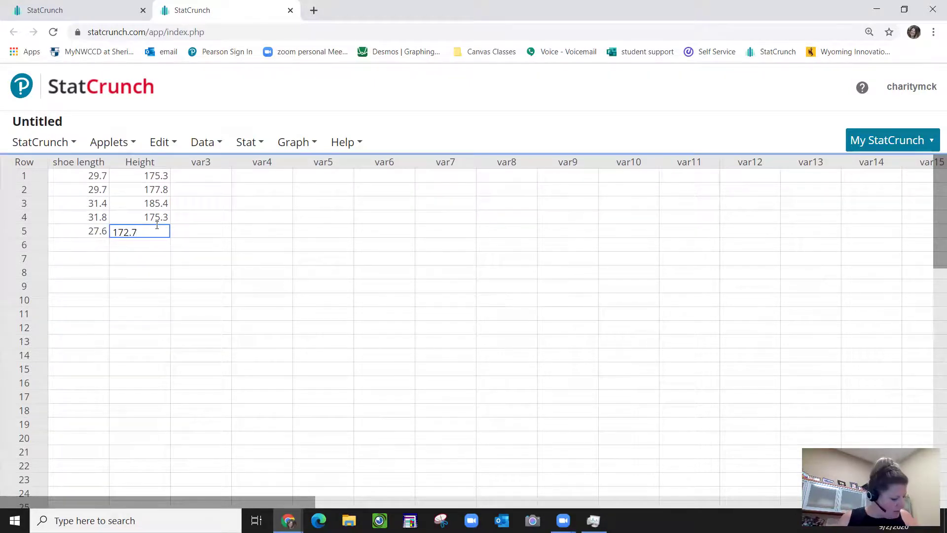
left_click(203, 273)
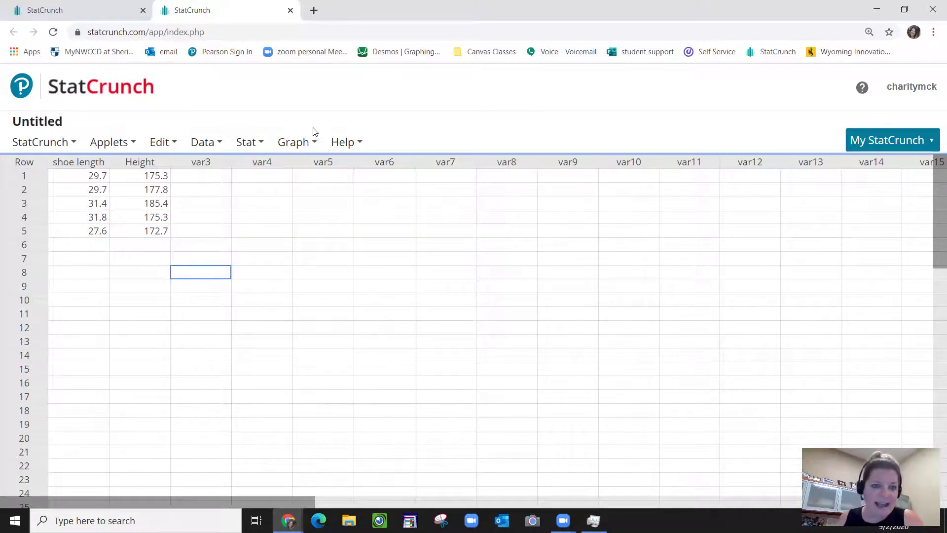
Create a scatter plot with shoe length as the X variable and Height as the Y variable, keeping its window clear of the data
left_click(303, 144)
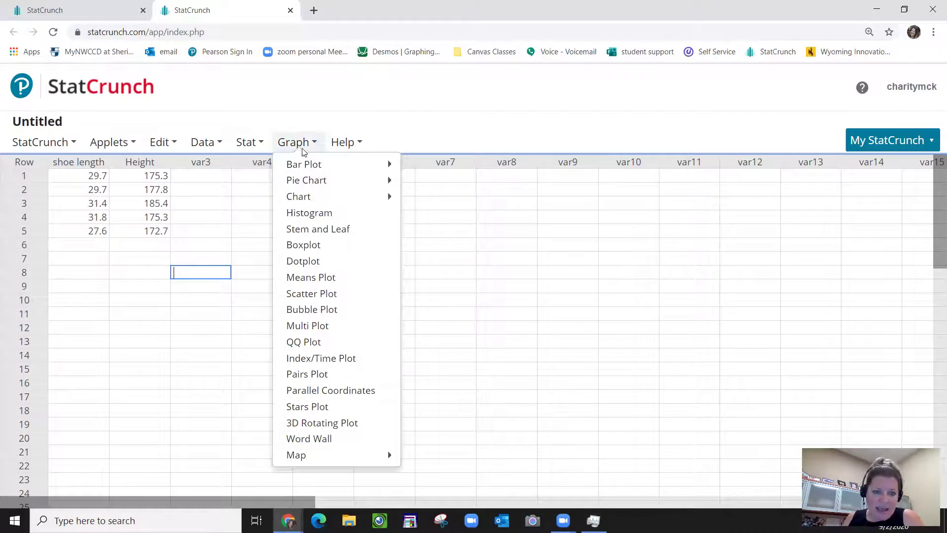
left_click(303, 296)
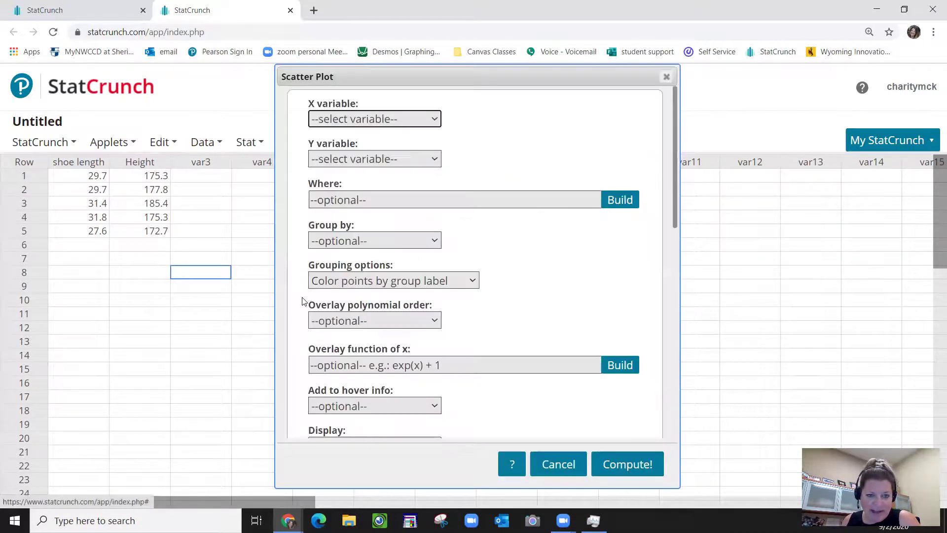
left_click(408, 122)
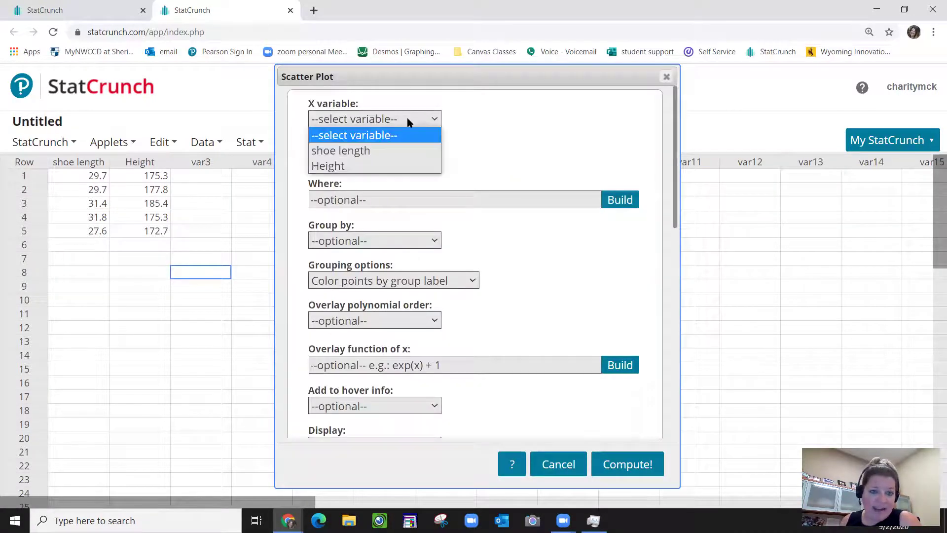
left_click(393, 149)
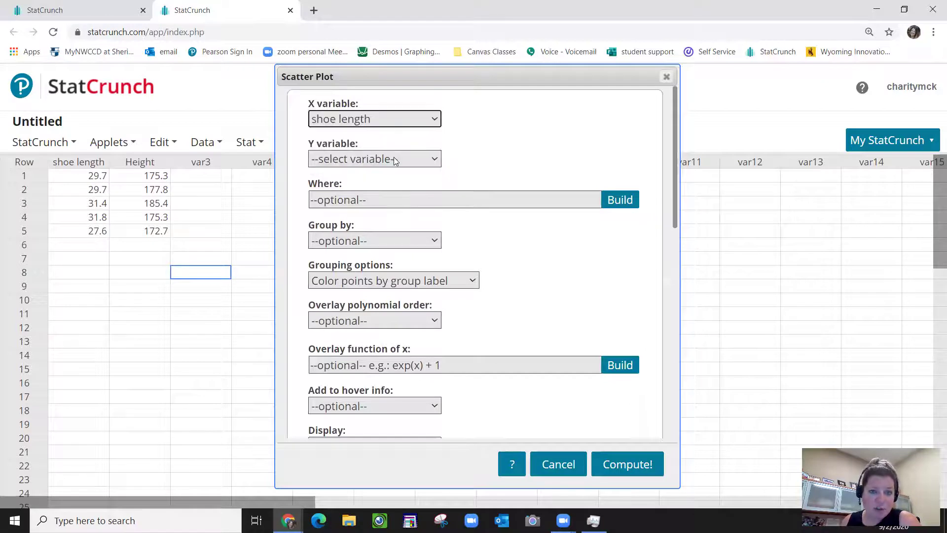
left_click(394, 157)
left_click(391, 206)
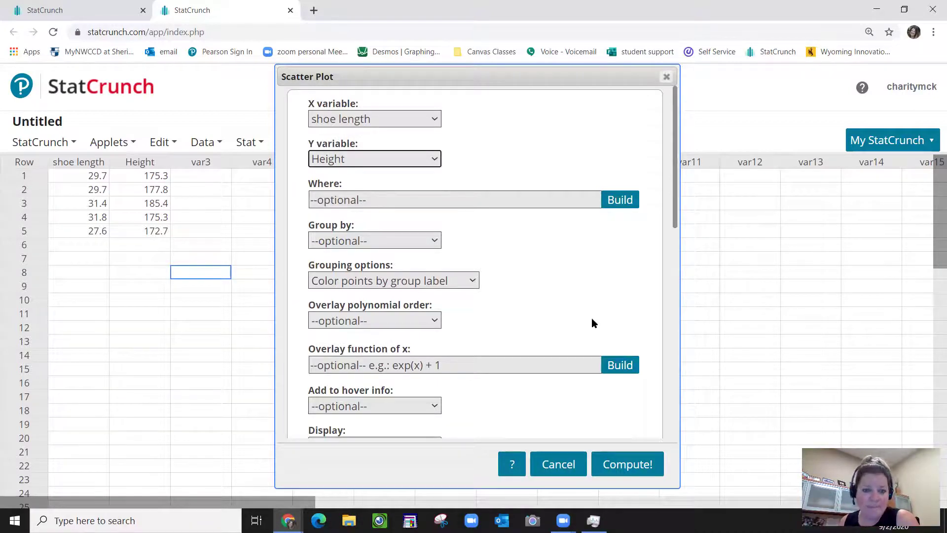
left_click(640, 465)
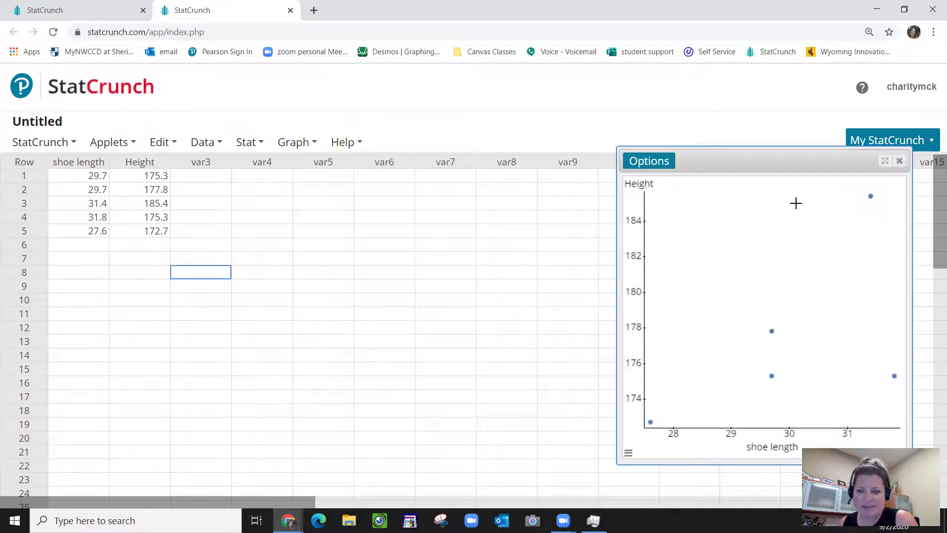
left_click_drag(767, 153, 599, 95)
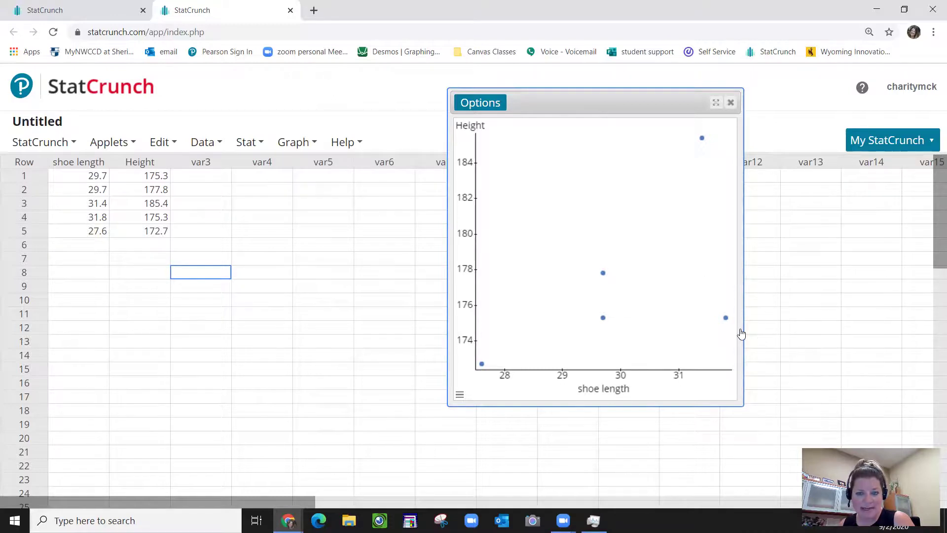
left_click_drag(559, 100, 697, 96)
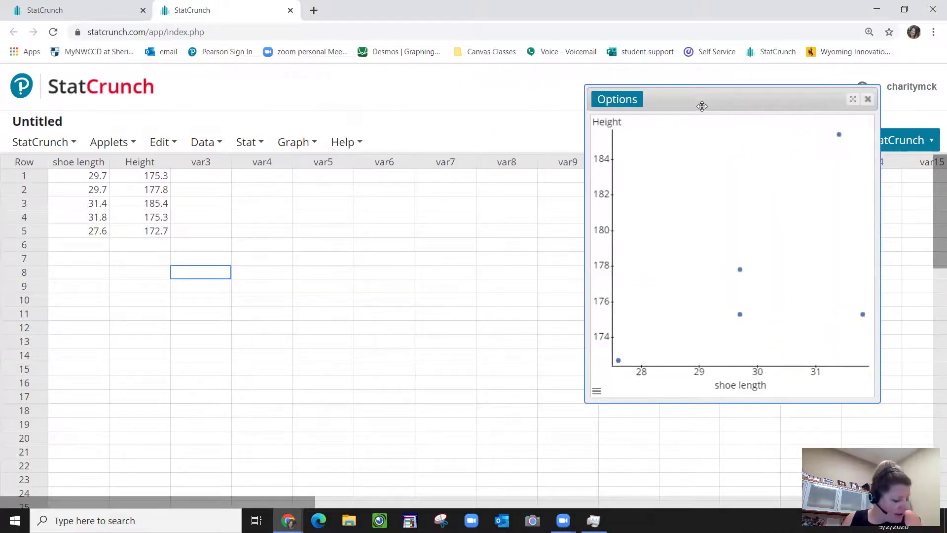
Compute the correlation of shoe length and Height with the correlation of a column with itself displayed, and move the result toward the data
left_click(250, 146)
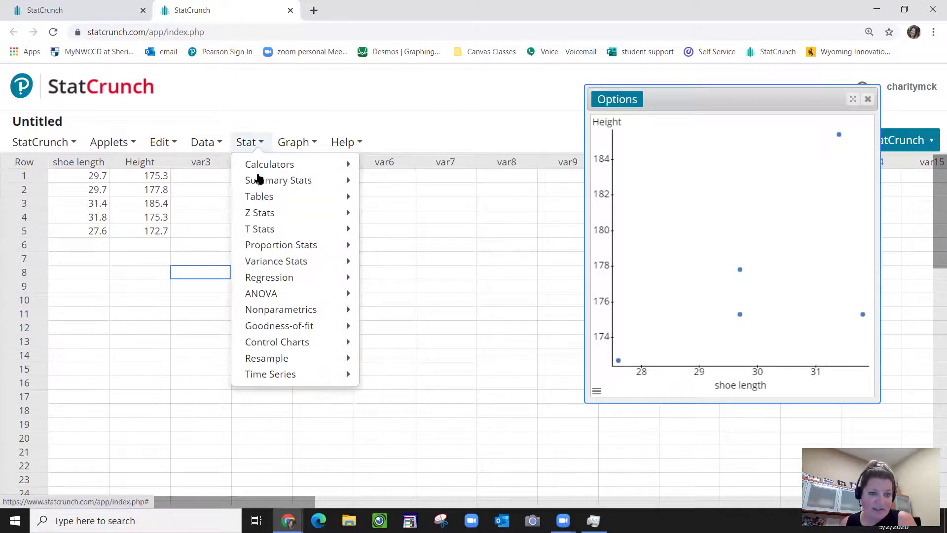
mouse_move(260, 181)
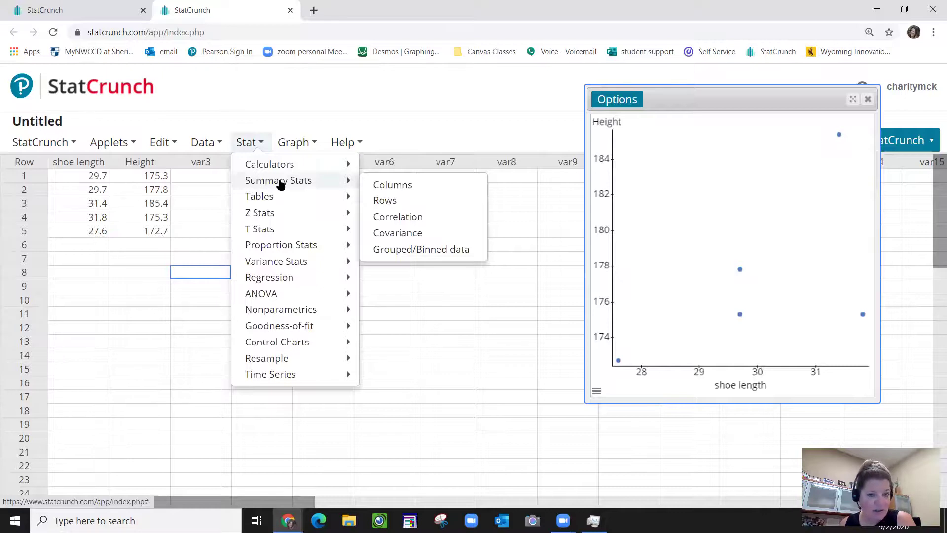
left_click(402, 218)
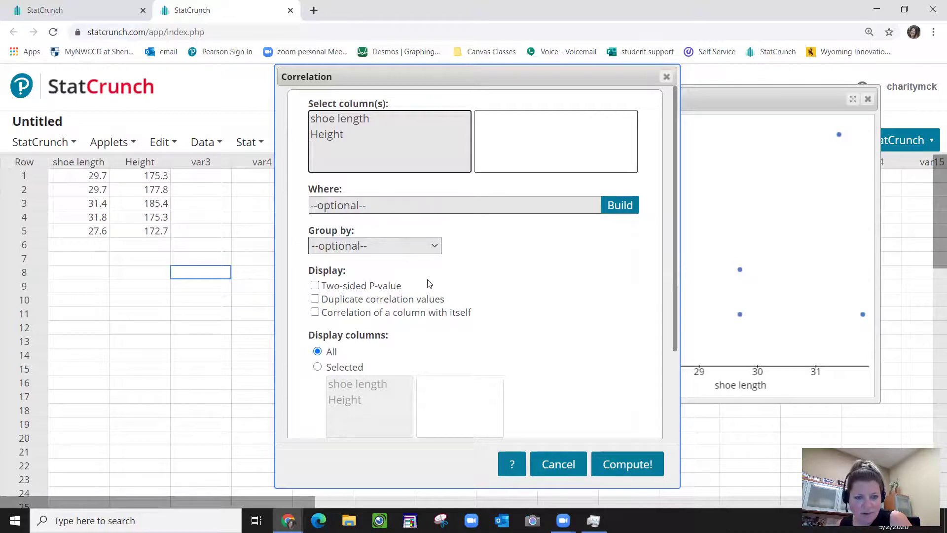
scroll(398, 343, "down", 3)
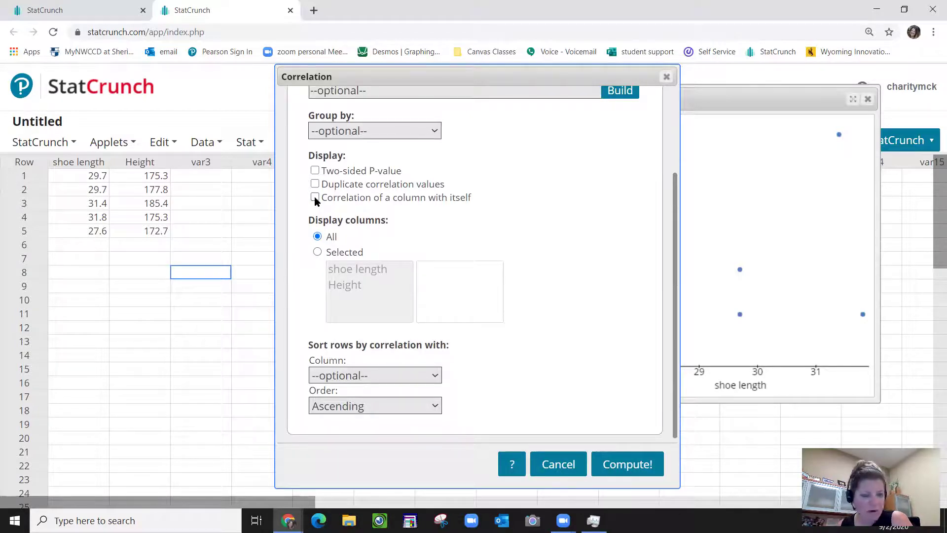
scroll(315, 196, "up", 3)
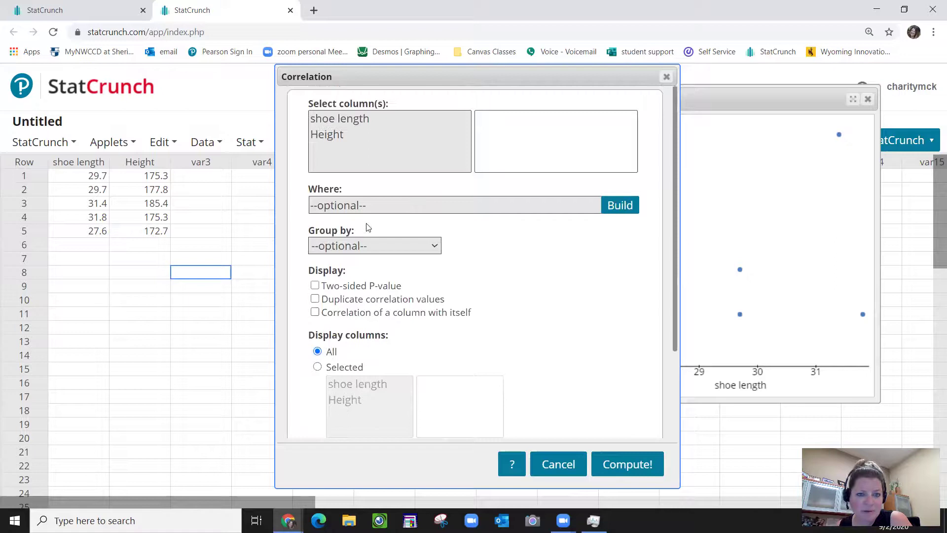
left_click(345, 121)
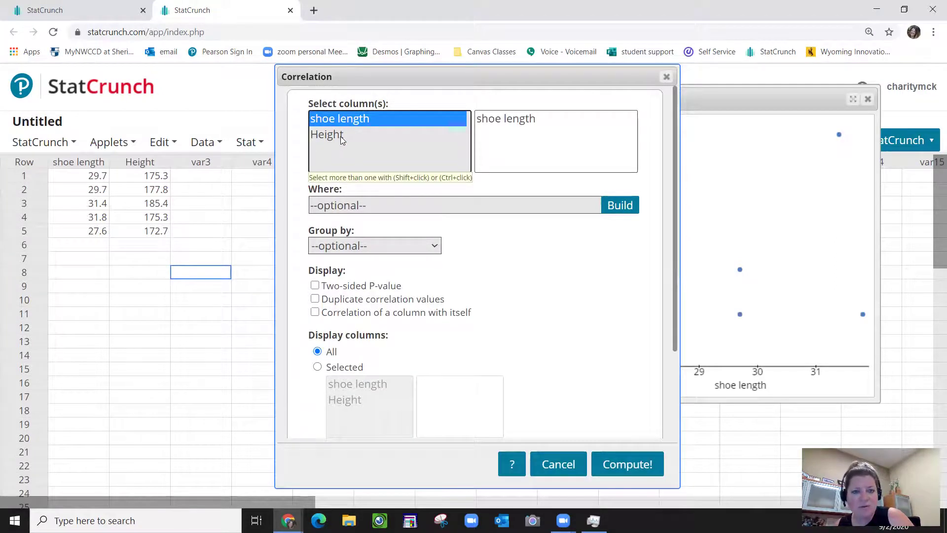
left_click(342, 137, "shift")
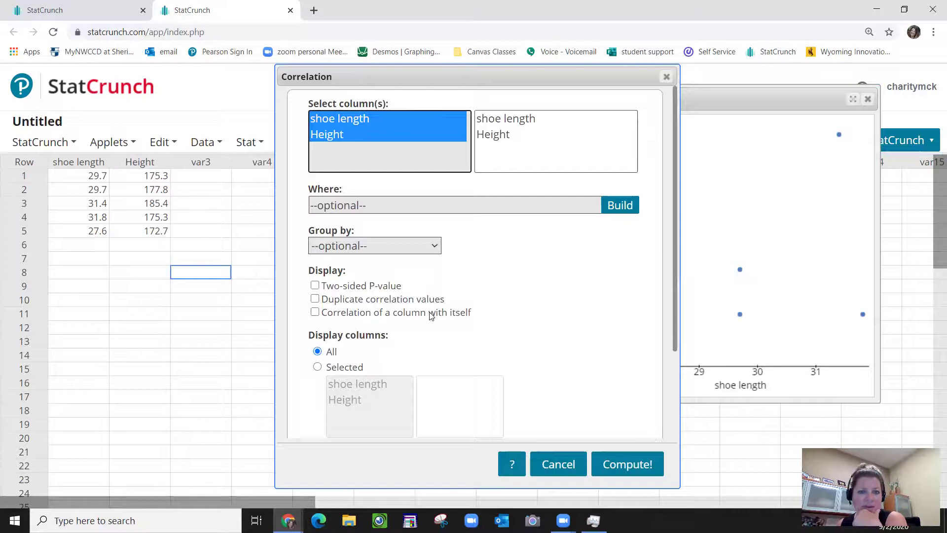
left_click(314, 312)
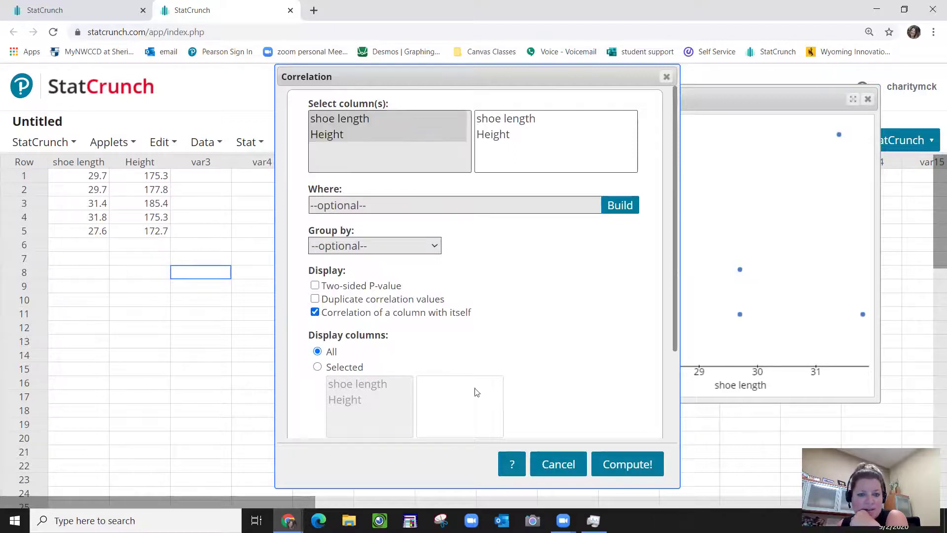
left_click(626, 462)
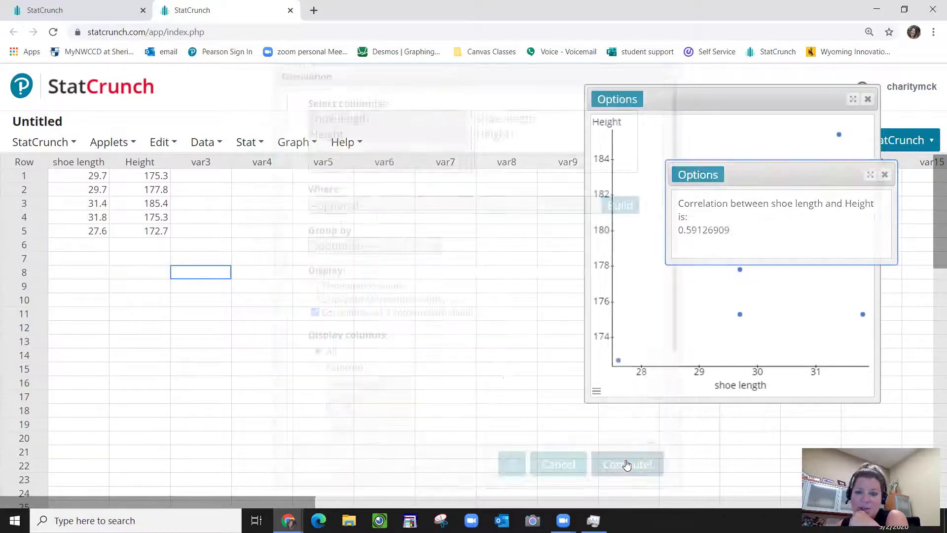
left_click_drag(783, 170, 511, 152)
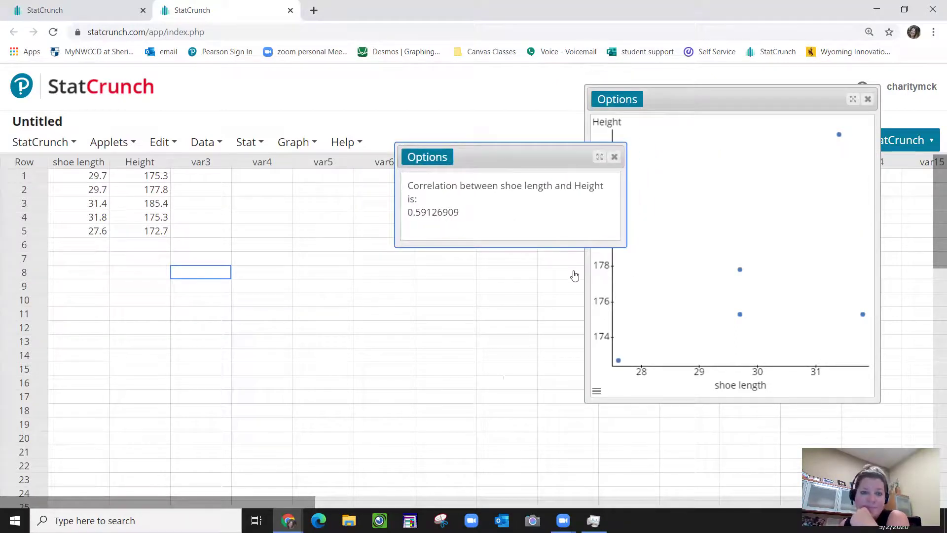
Edit the correlation result, reselect shoe length and Height, recompute it and move the result window off the plotted points
left_click(444, 163)
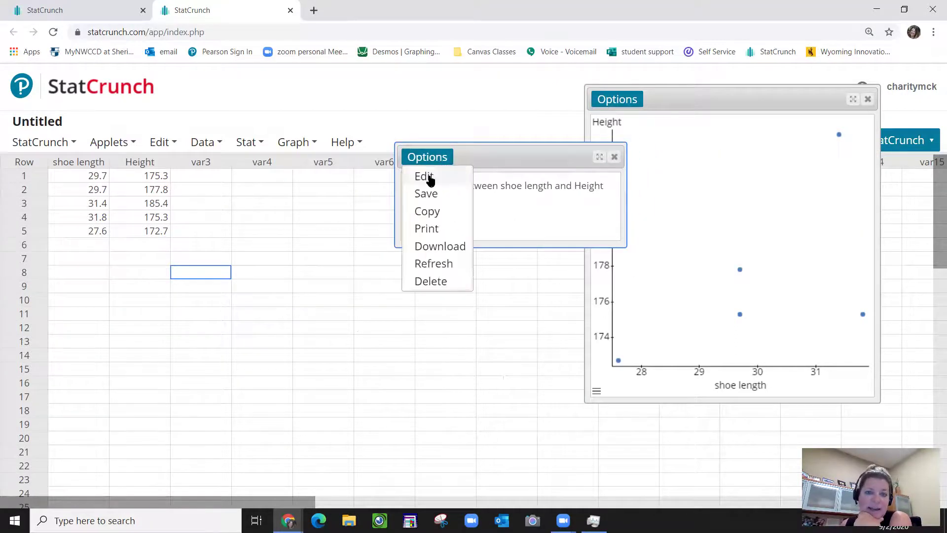
left_click(430, 178)
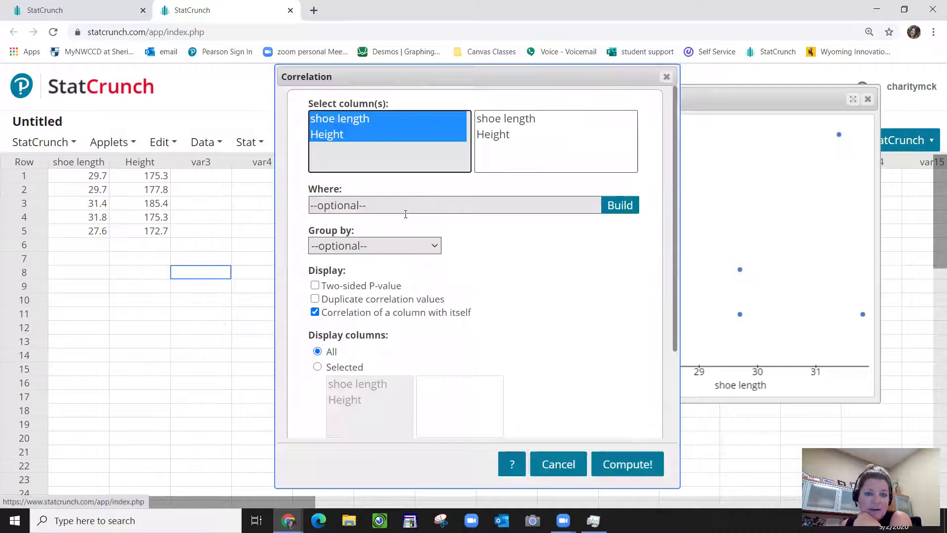
left_click(372, 135)
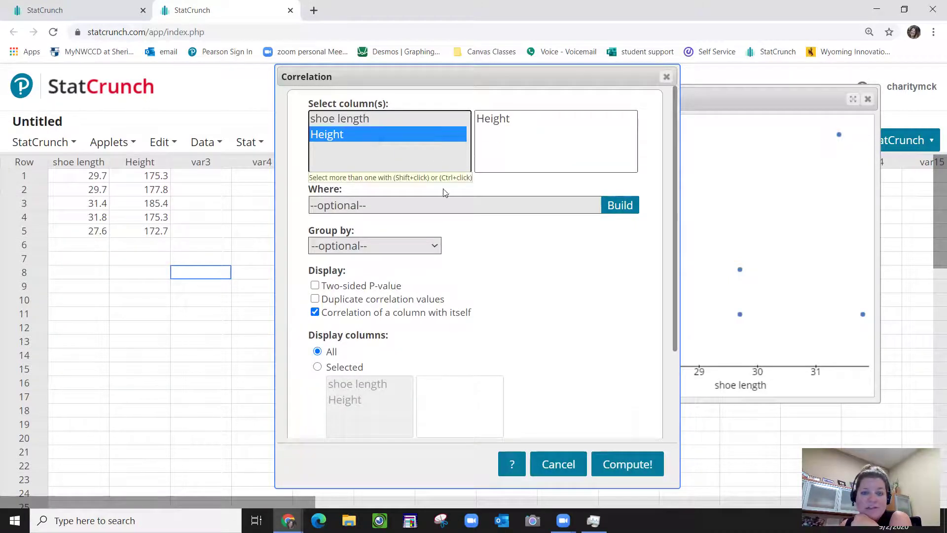
left_click(334, 119)
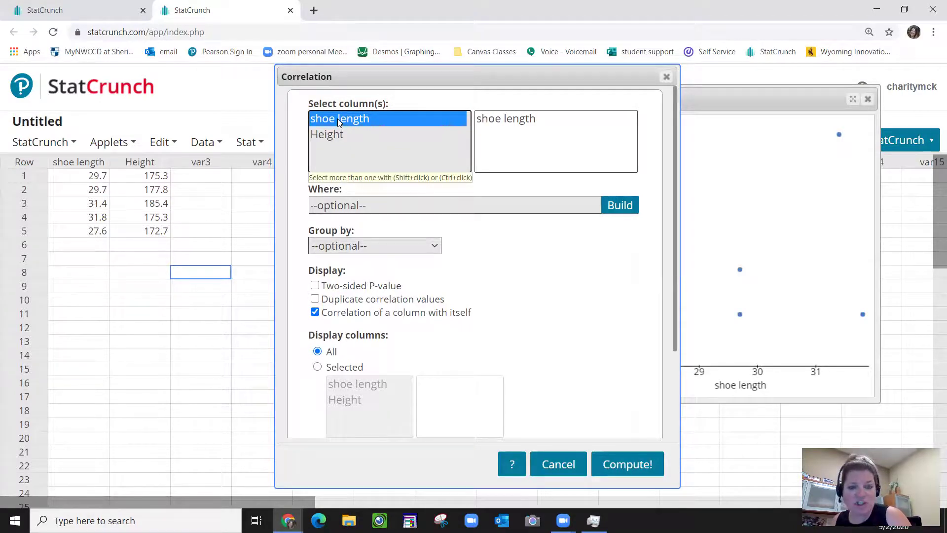
left_click(340, 136, "ctrl")
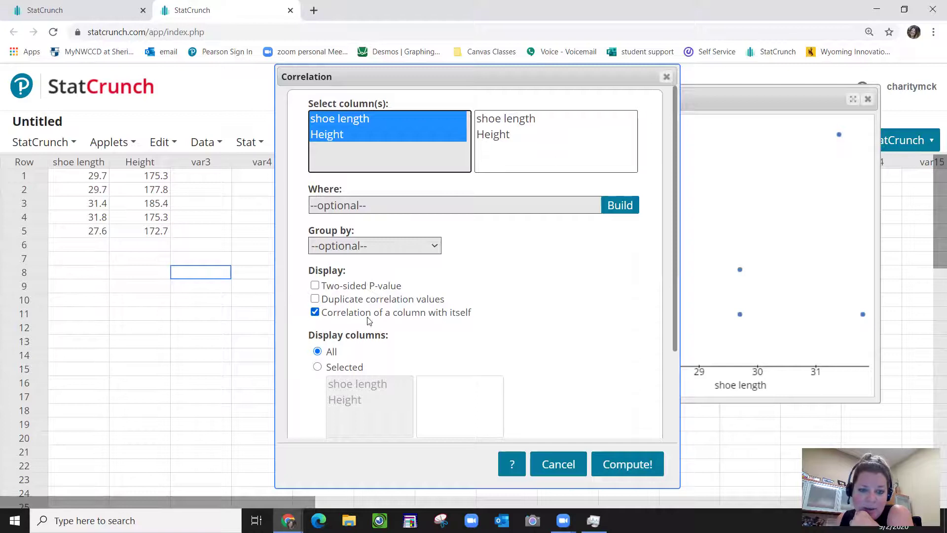
left_click(625, 463)
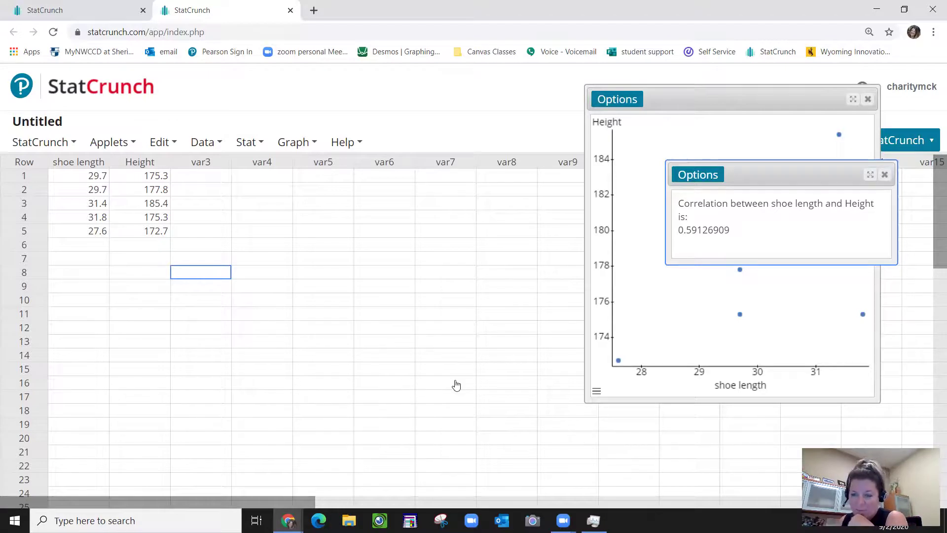
left_click_drag(739, 169, 522, 93)
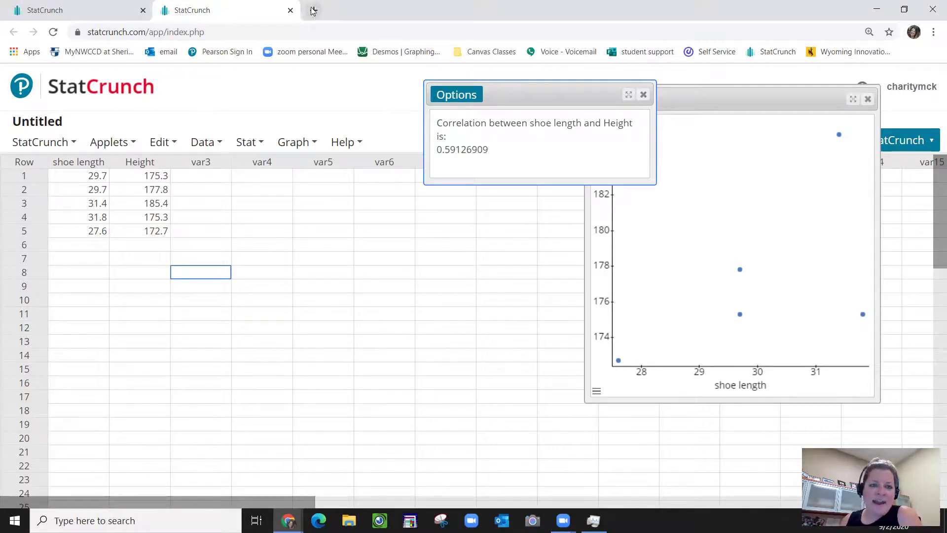
Open Excel with a blank workbook and maximize its window
left_click(99, 521)
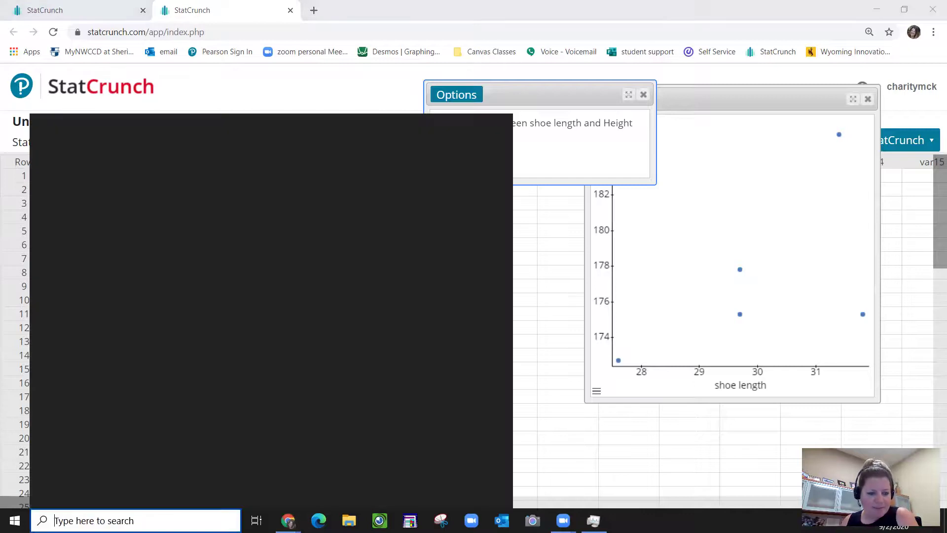
type("exce")
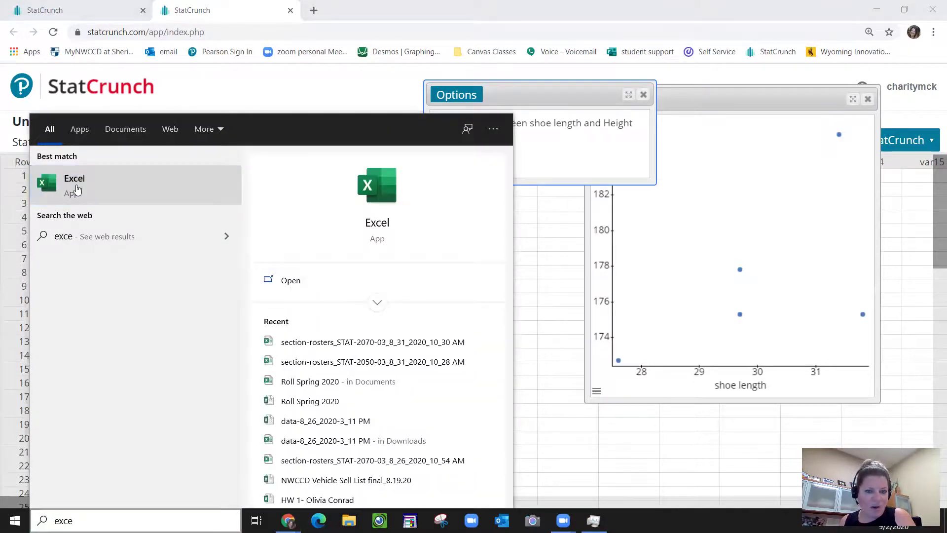
left_click(77, 188)
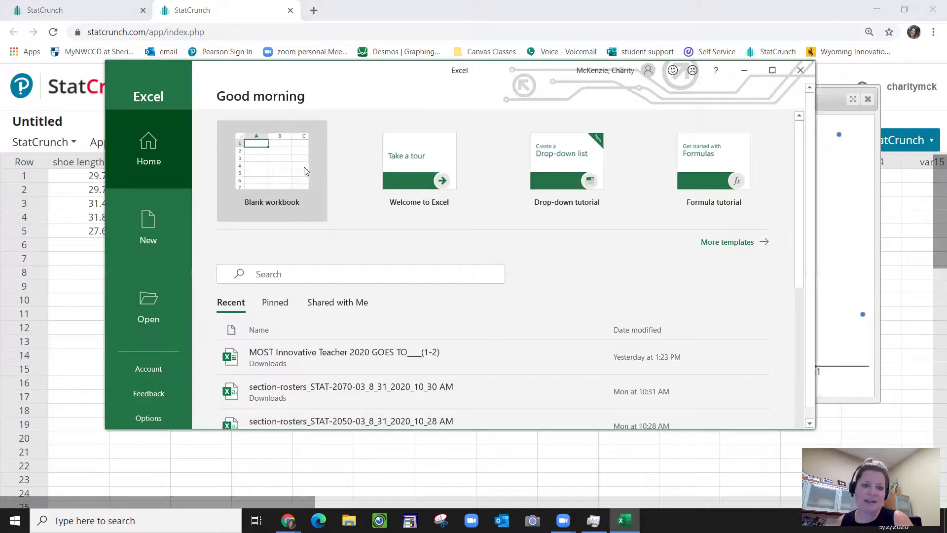
left_click(316, 197)
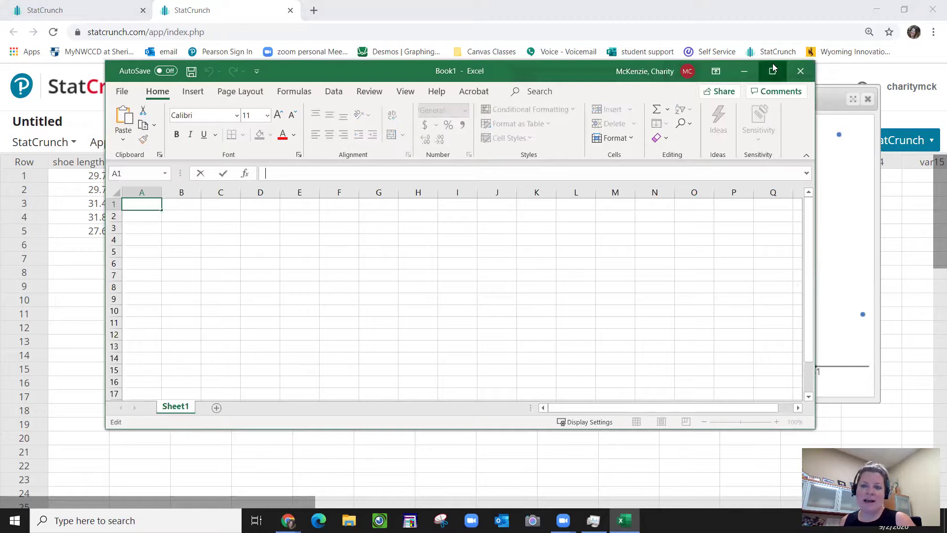
left_click(772, 67)
Enter the shoe length and height pairs 29.7, 175.3 and 29.7, 177.8 in columns A and B of rows 1 and 2
type("29.7")
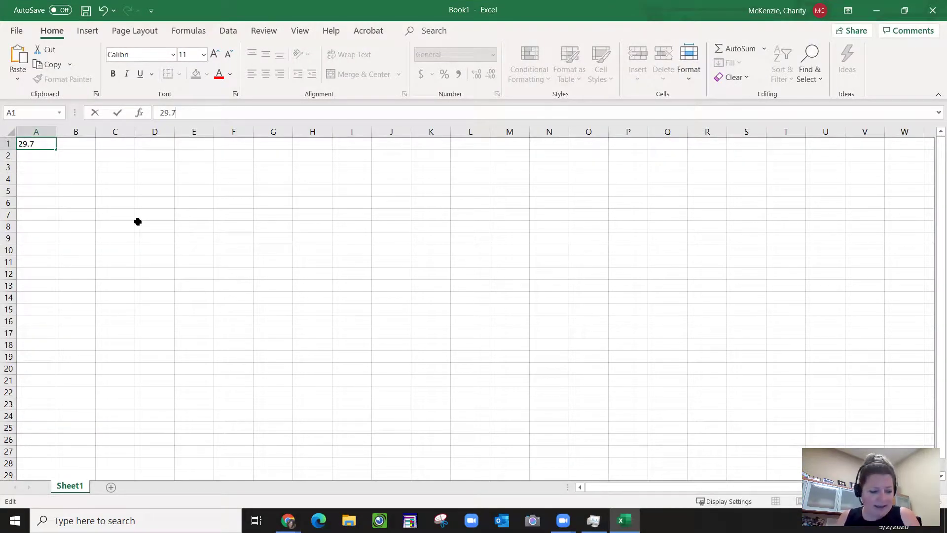
key("Tab")
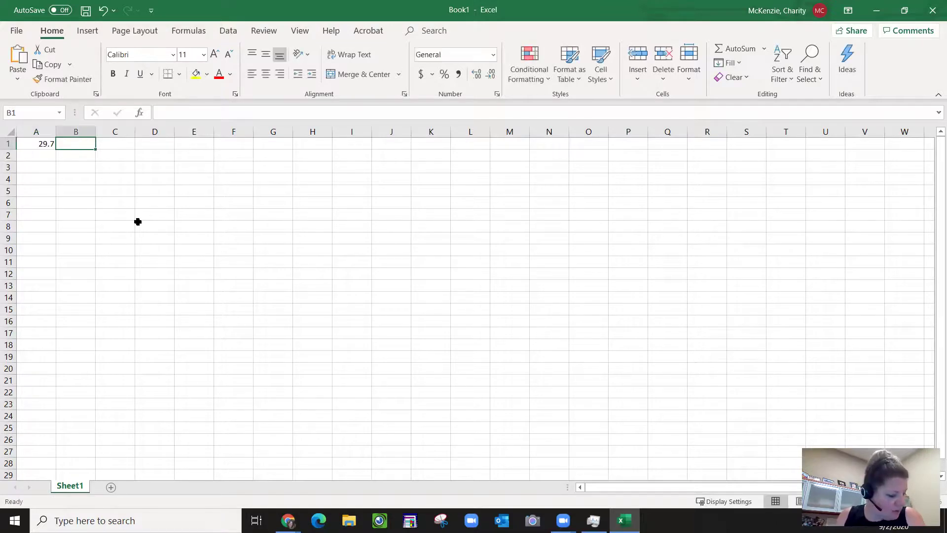
type("175.")
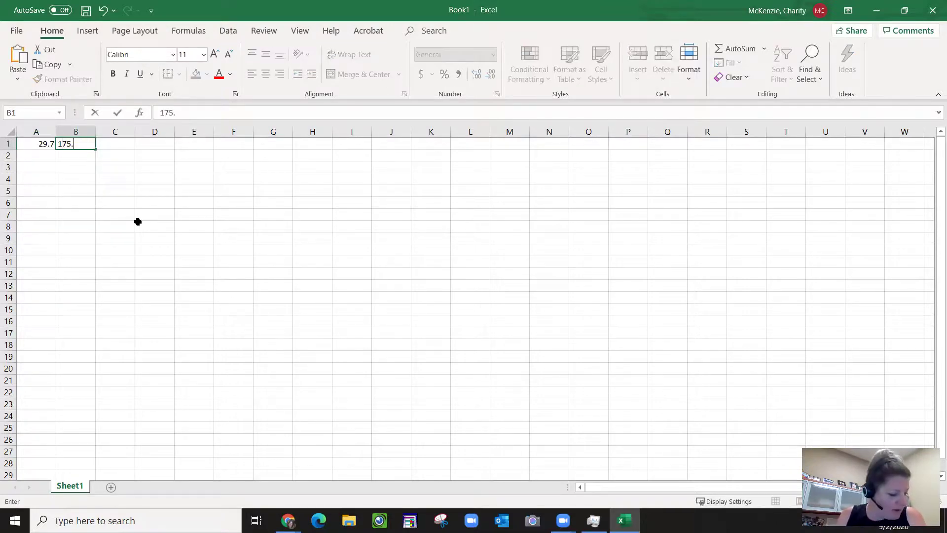
type("3")
left_click(46, 157)
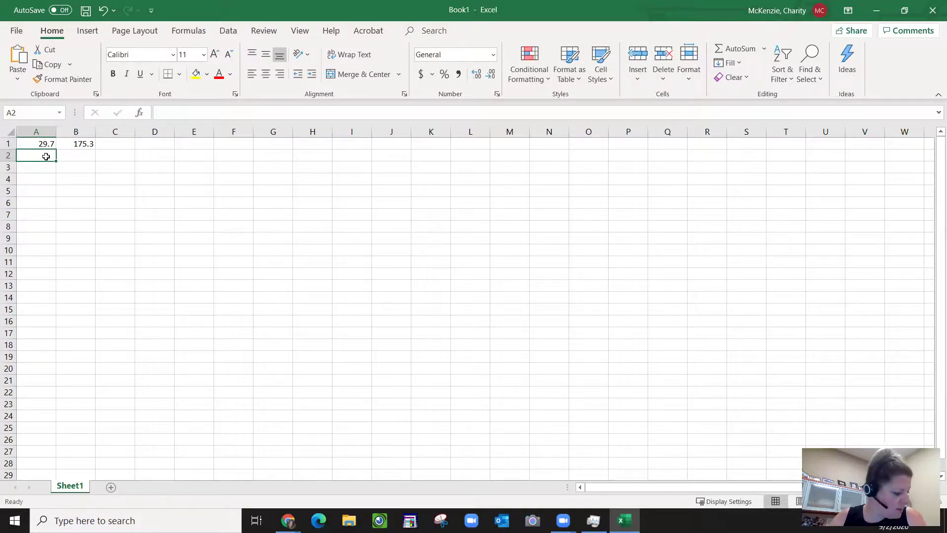
type("29.7")
key("Tab")
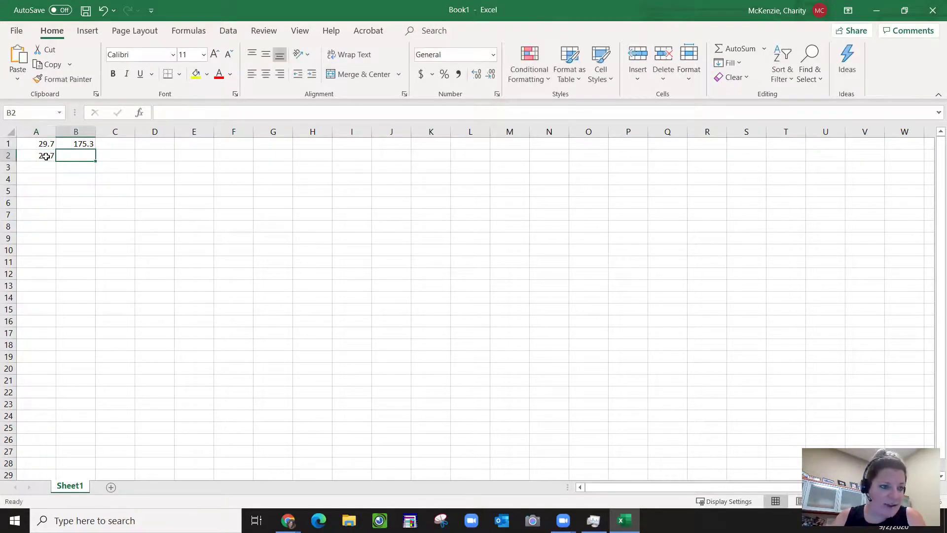
type("177.8")
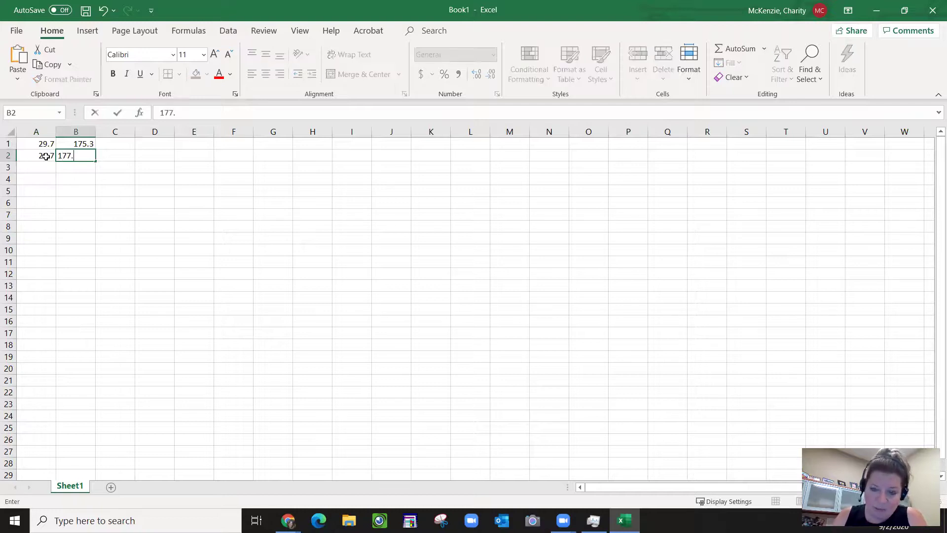
Enter shoe length 31.4 in cell A3 and height 185.4 in cell B3
left_click(38, 171)
type("31.4")
key("Tab")
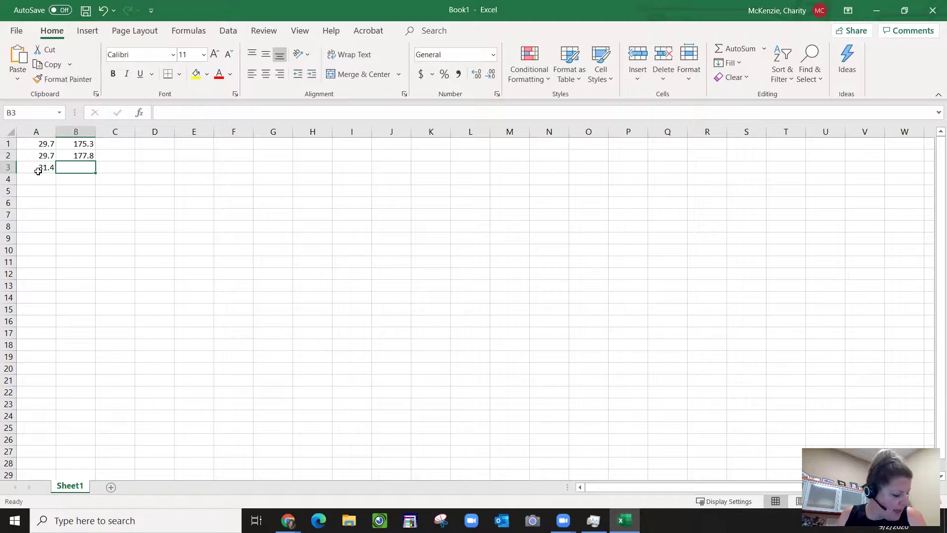
type("185.4")
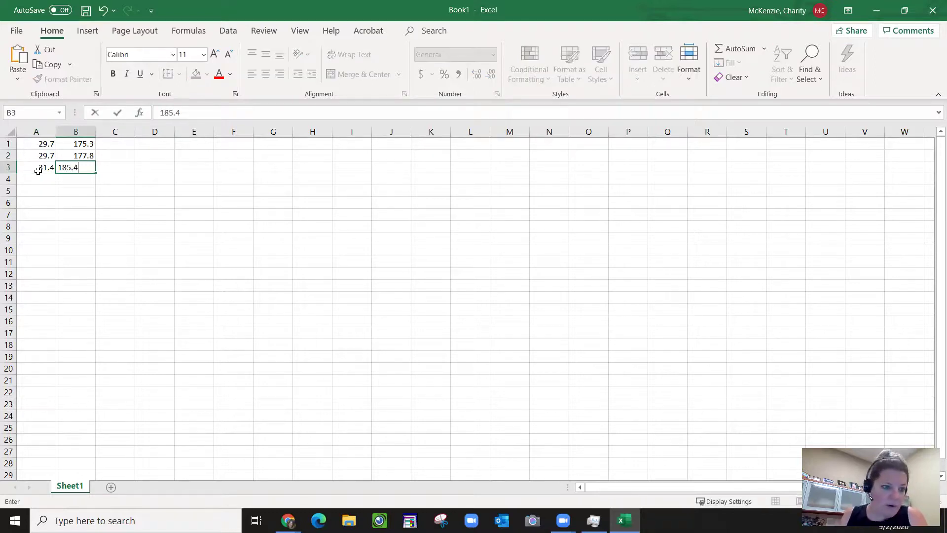
Enter shoe length 31.8 in cell A4 and height 175.3 in cell B4
left_click(34, 186)
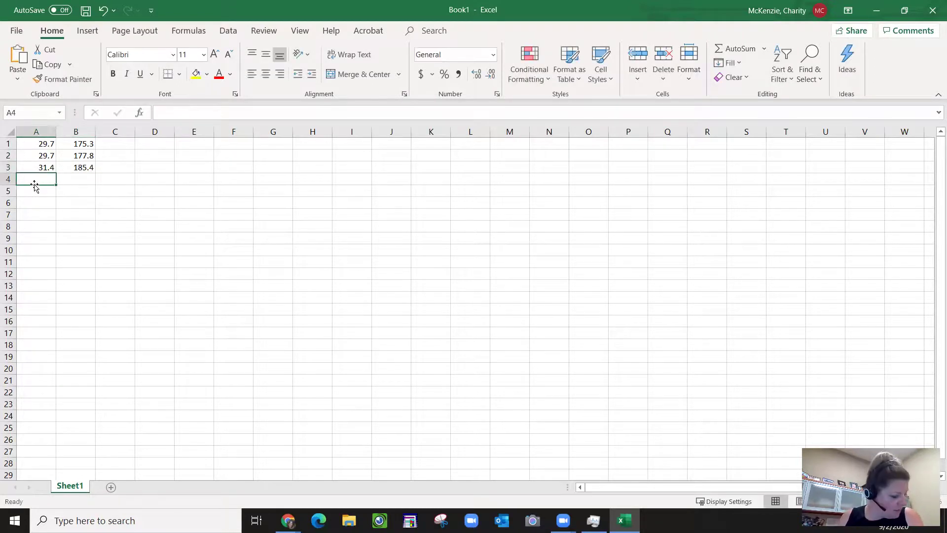
type("31.8")
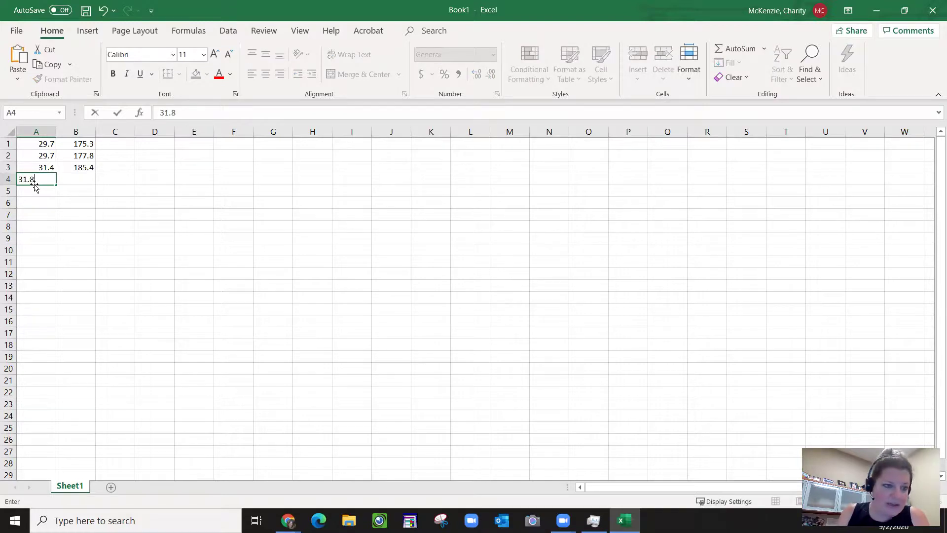
left_click(100, 187)
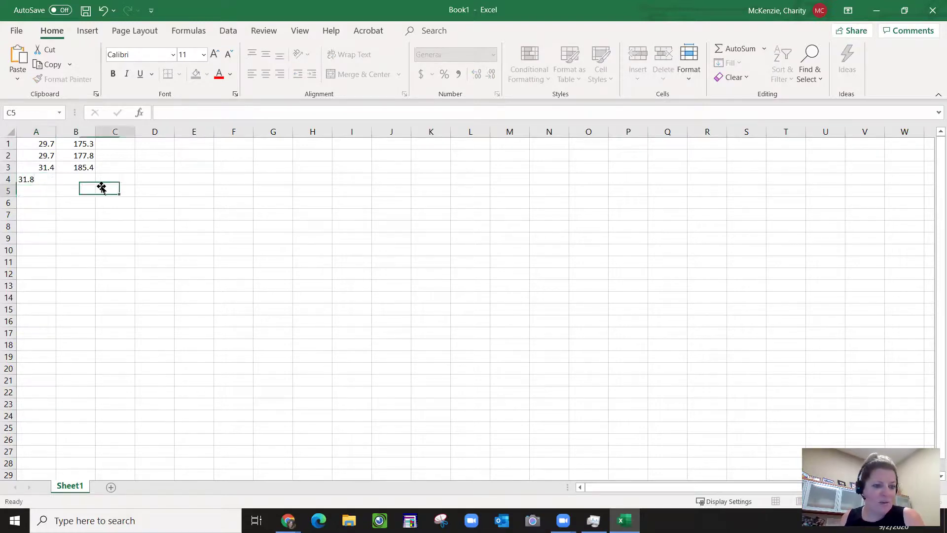
left_click(85, 178)
type("175")
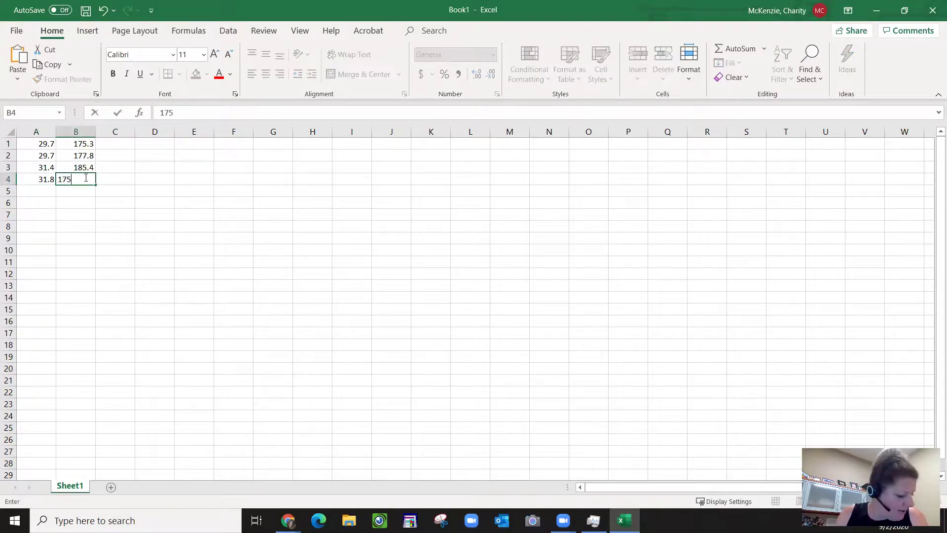
type(".3")
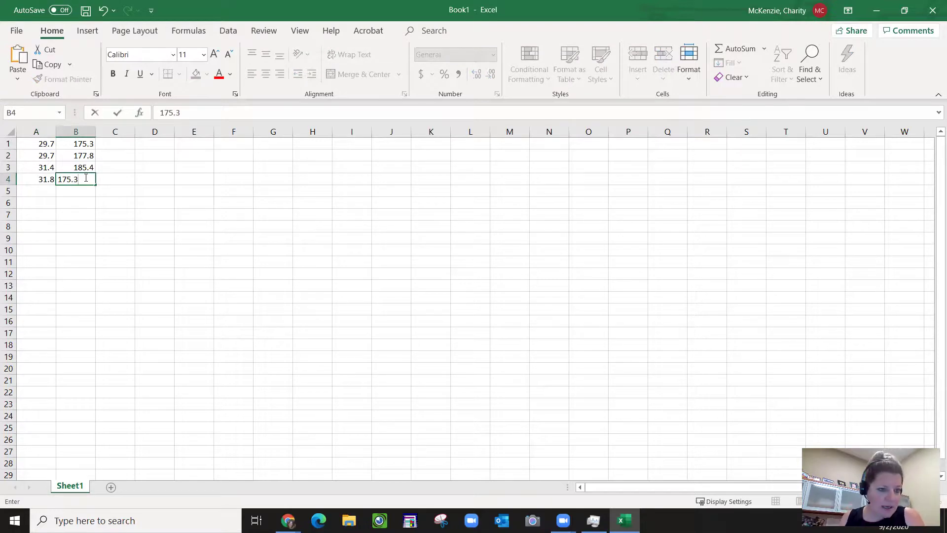
Enter shoe length 27.6 in cell A5 and height 172.7 in cell B5
left_click(48, 197)
type("27.6")
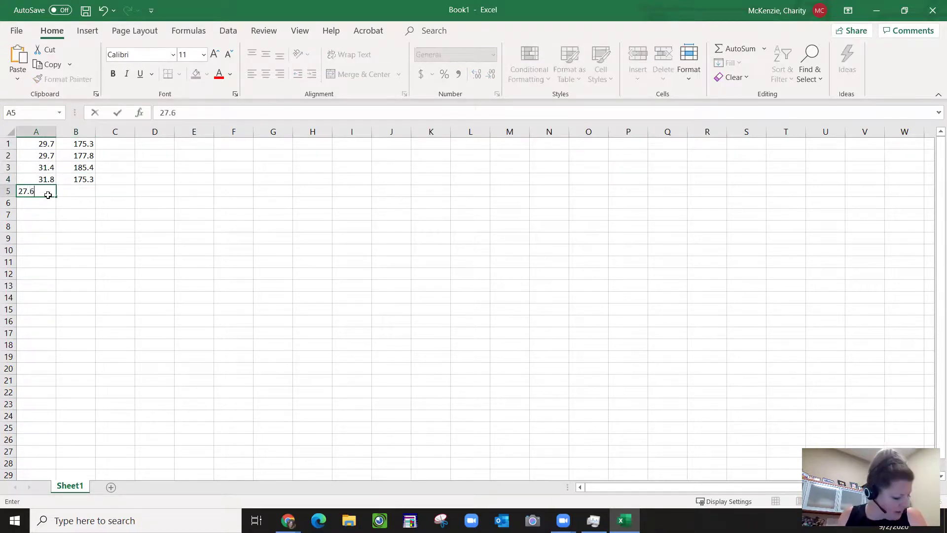
key("Tab")
type("1")
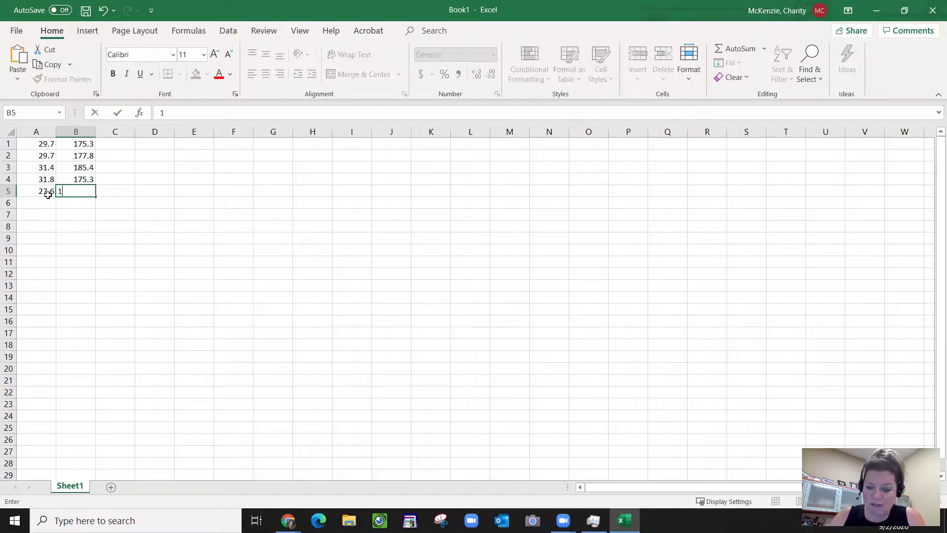
type("72.7")
left_click(131, 232)
Insert a markers-only scatter chart from the data in A1:B5
left_click_drag(42, 146, 81, 191)
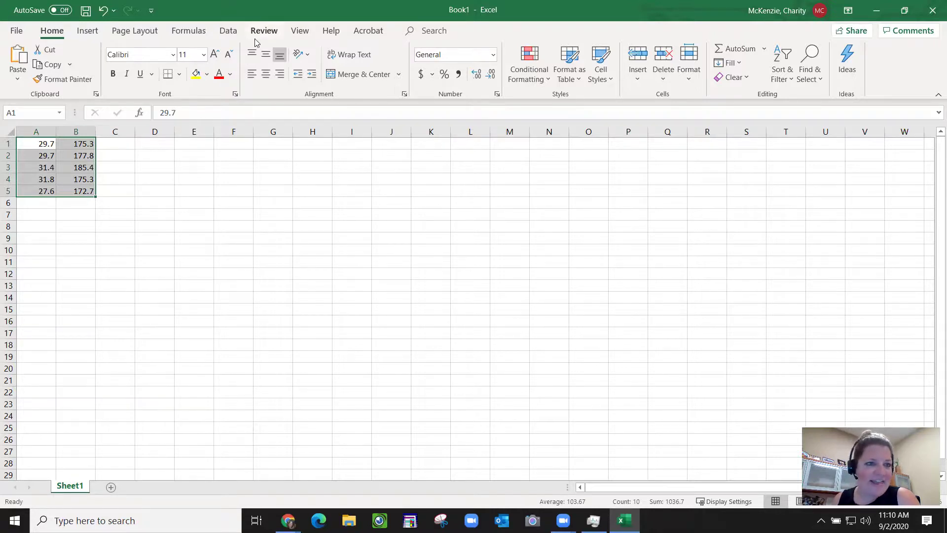
left_click(89, 33)
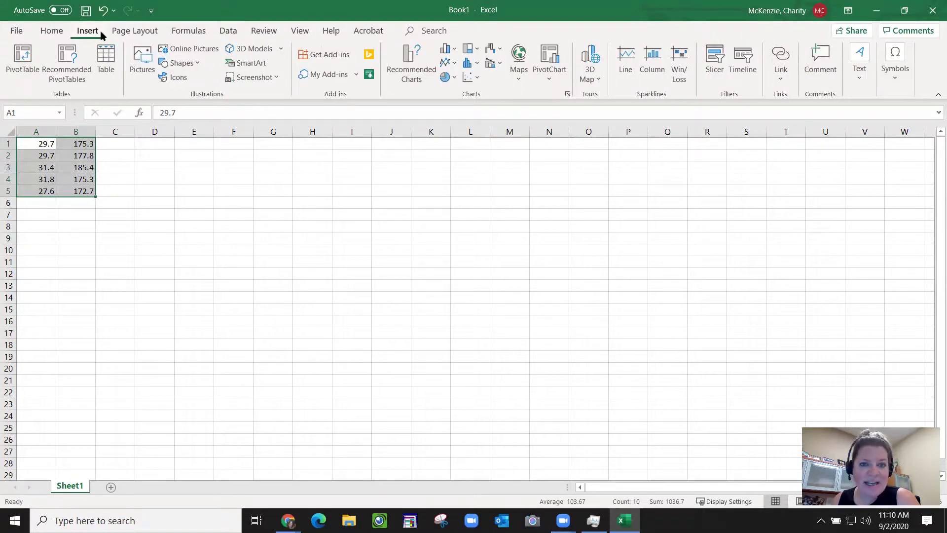
left_click(471, 78)
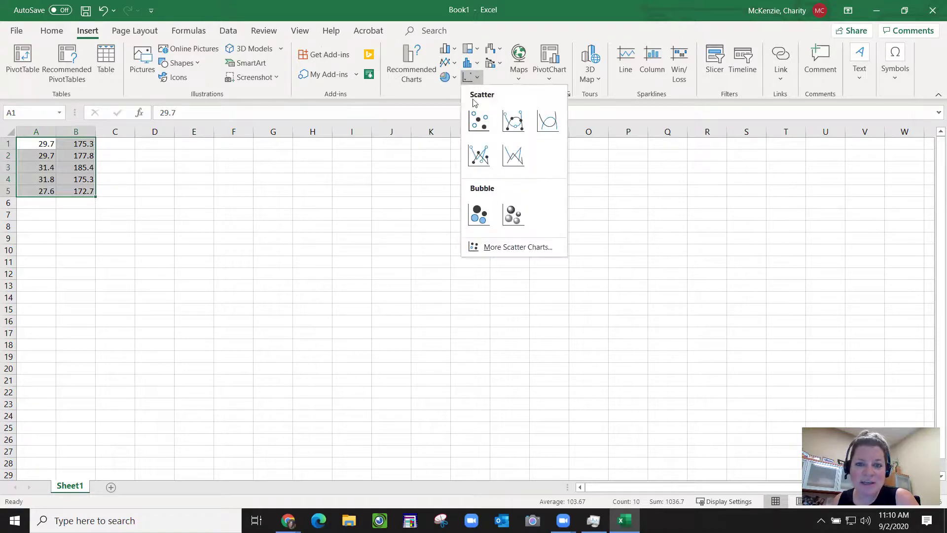
left_click(477, 124)
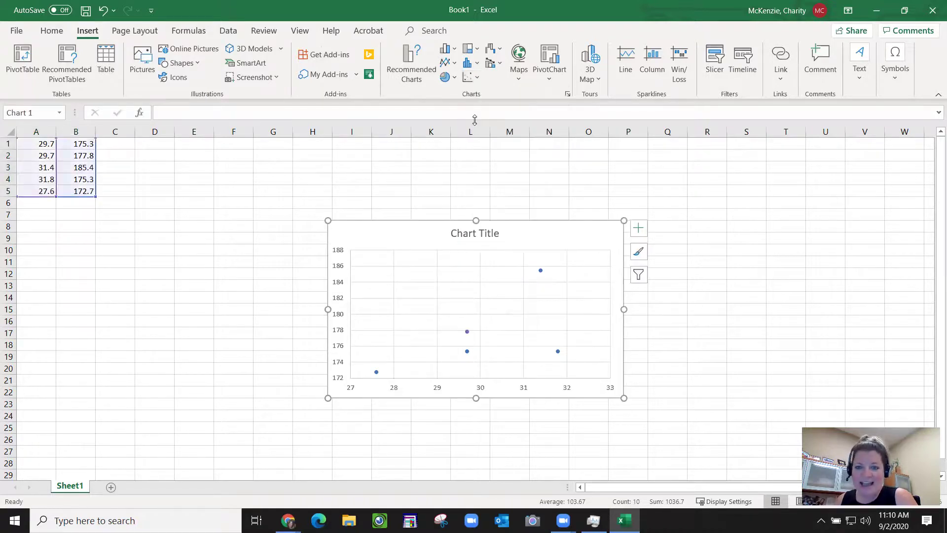
Add a trendline to the scatter chart and open its detailed formatting options
left_click(643, 232)
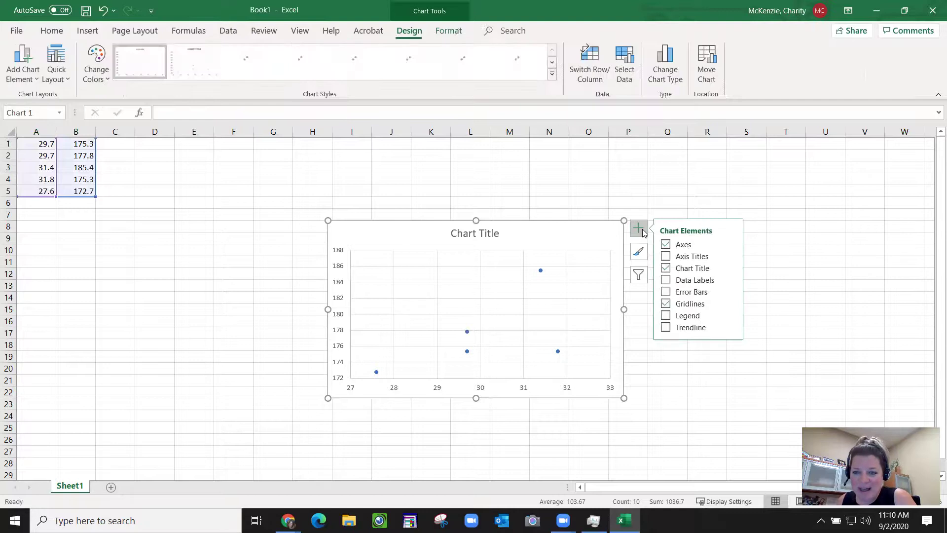
left_click(666, 328)
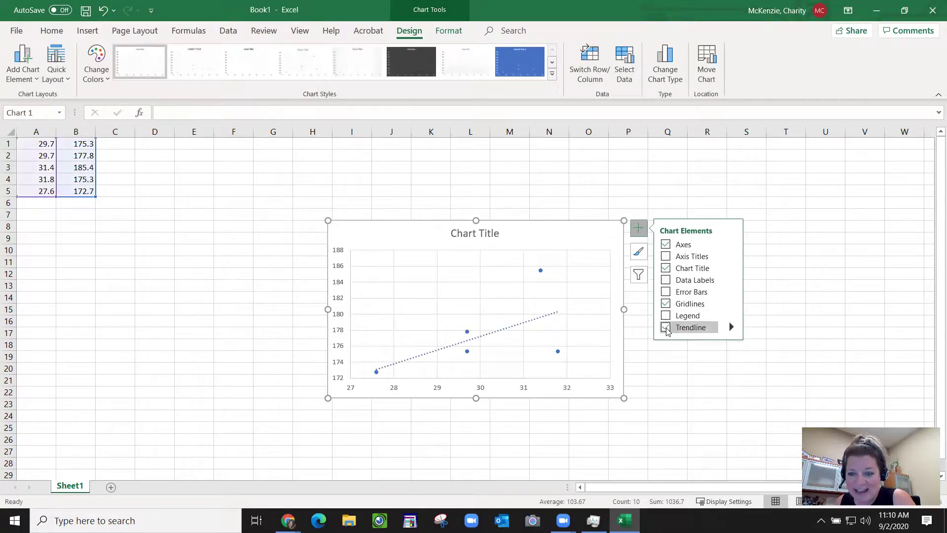
left_click(732, 327)
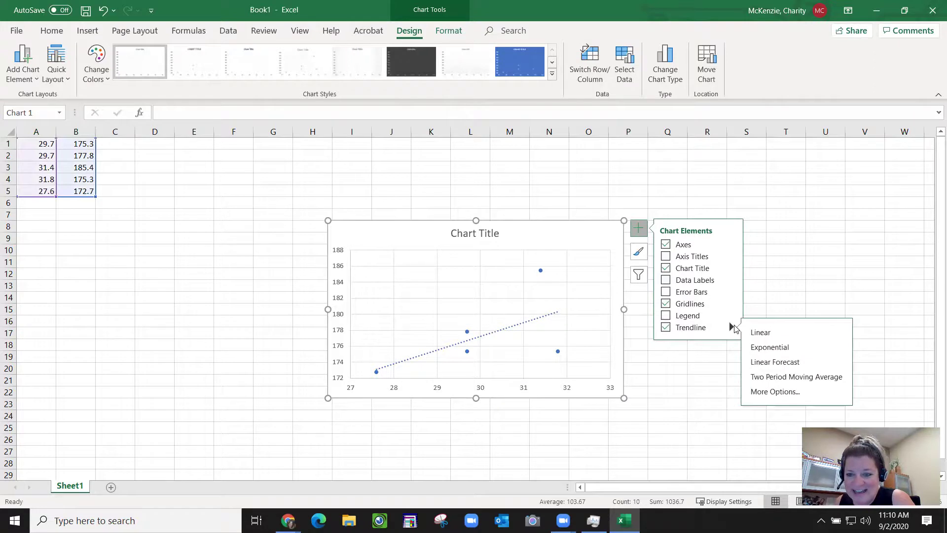
left_click(789, 393)
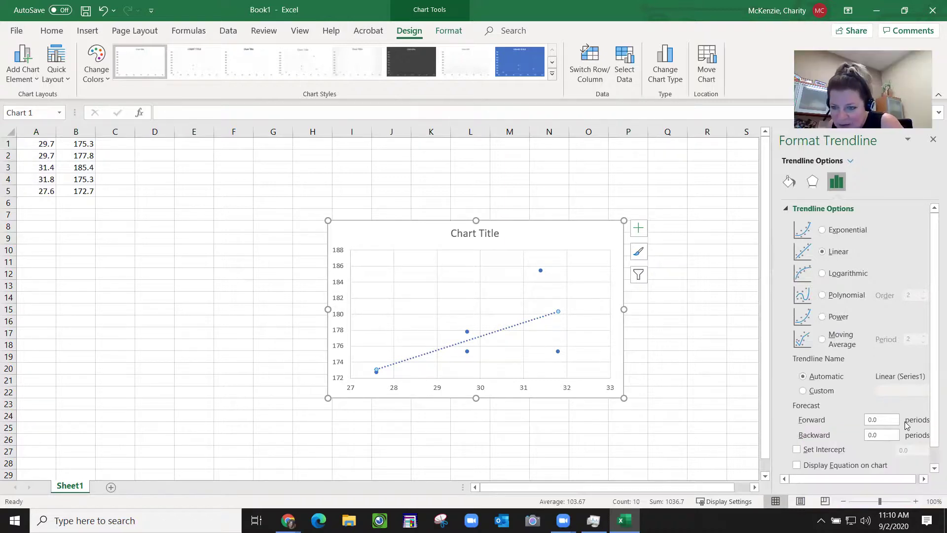
Display the trendline's equation and R-squared value on the chart, and move their label up beside the chart title
scroll(883, 432, "down", 1)
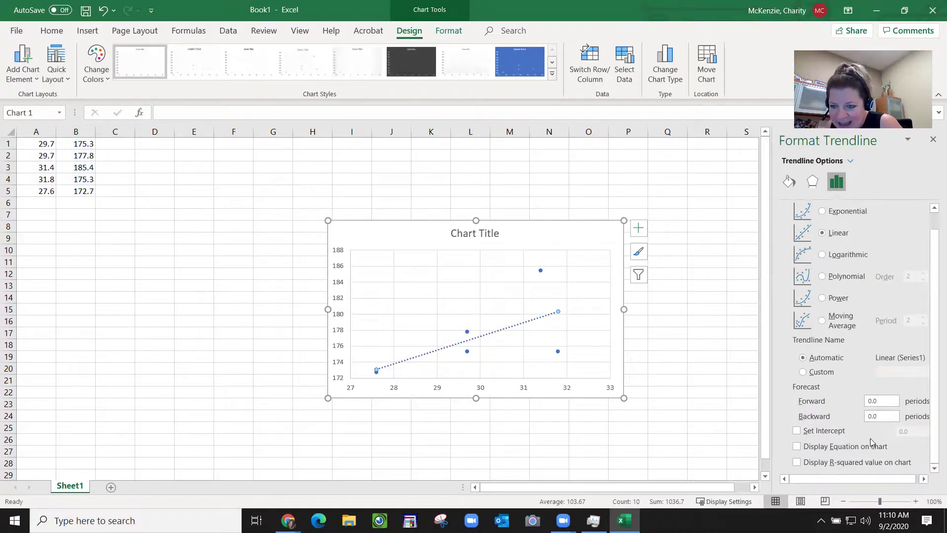
left_click(797, 463)
left_click(798, 447)
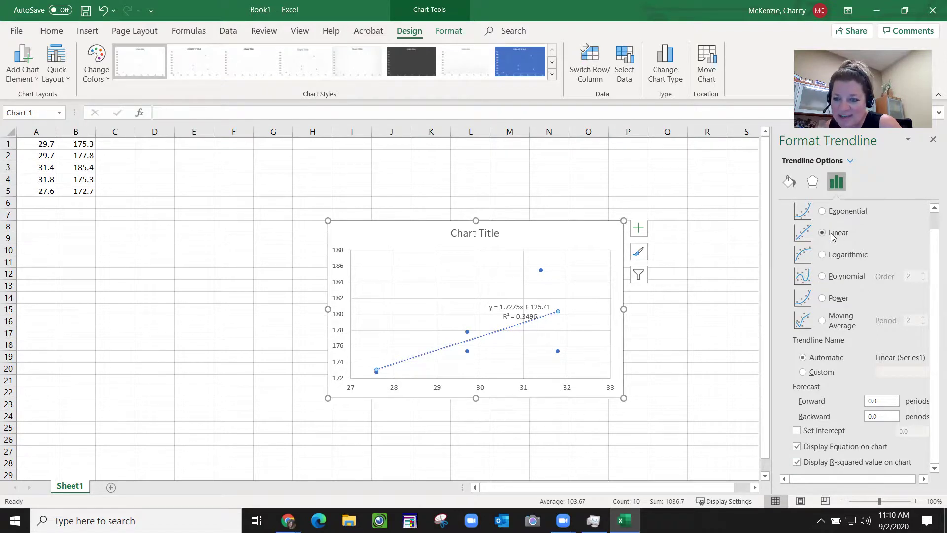
left_click_drag(531, 312, 571, 237)
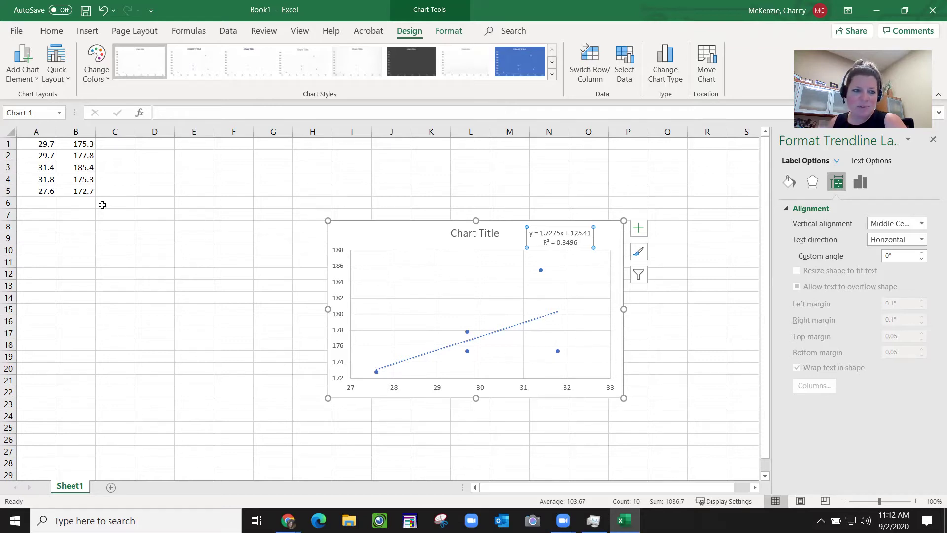
Clear the last data pair from cells A5 and B5 so the chart's trendline is refitted without it
left_click_drag(43, 193, 84, 196)
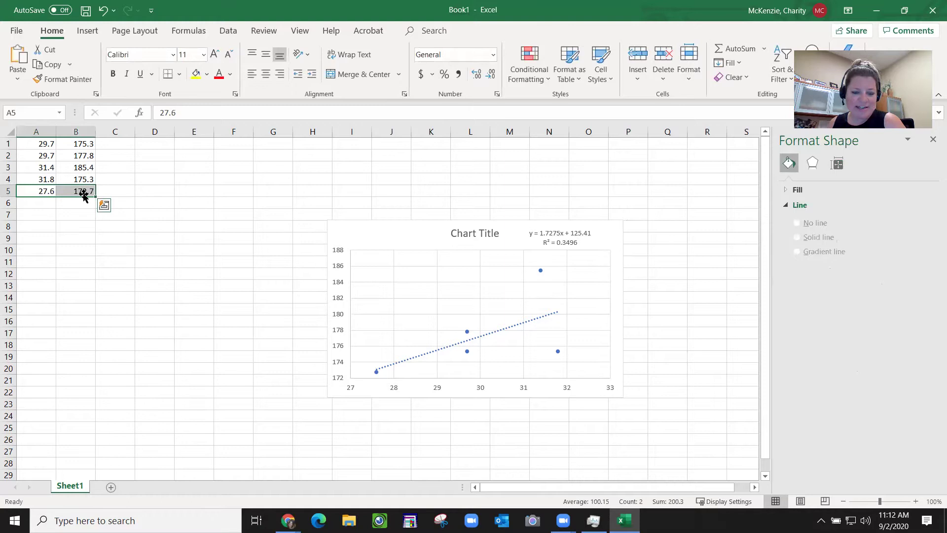
key("BackSpace")
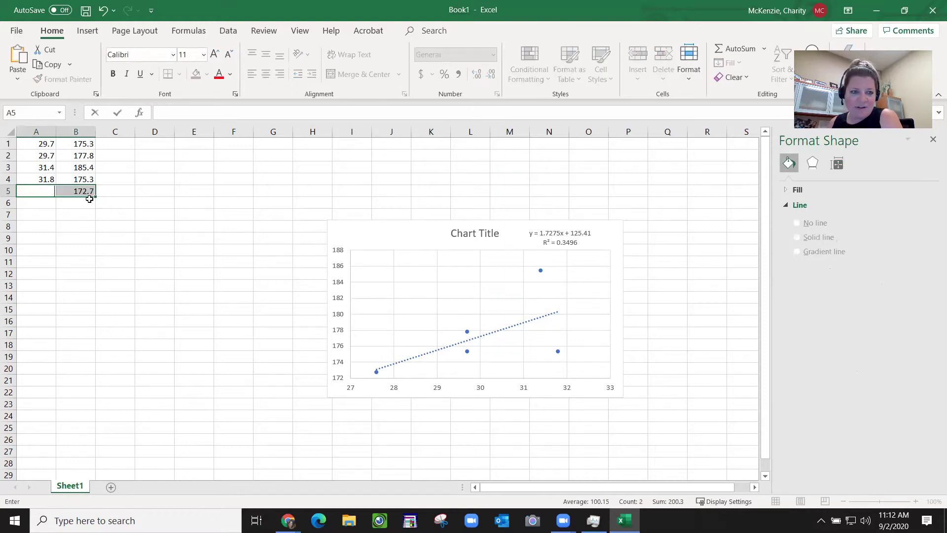
key("Return")
key("BackSpace")
left_click(111, 217)
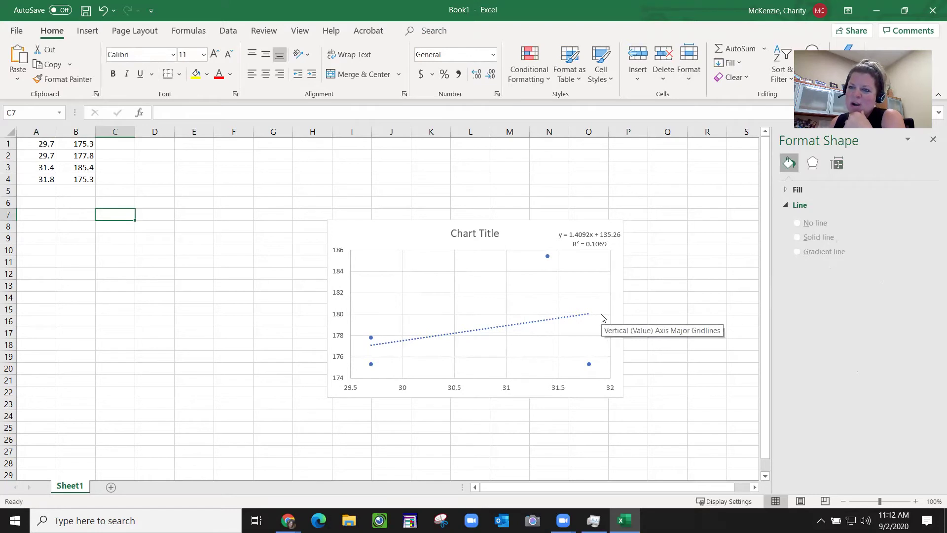
Close the Excel workbook
left_click(927, 15)
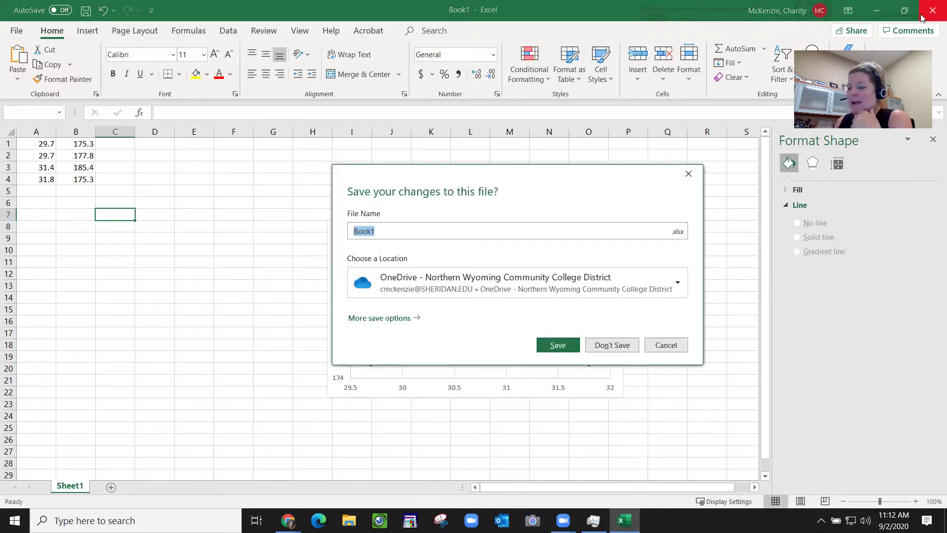